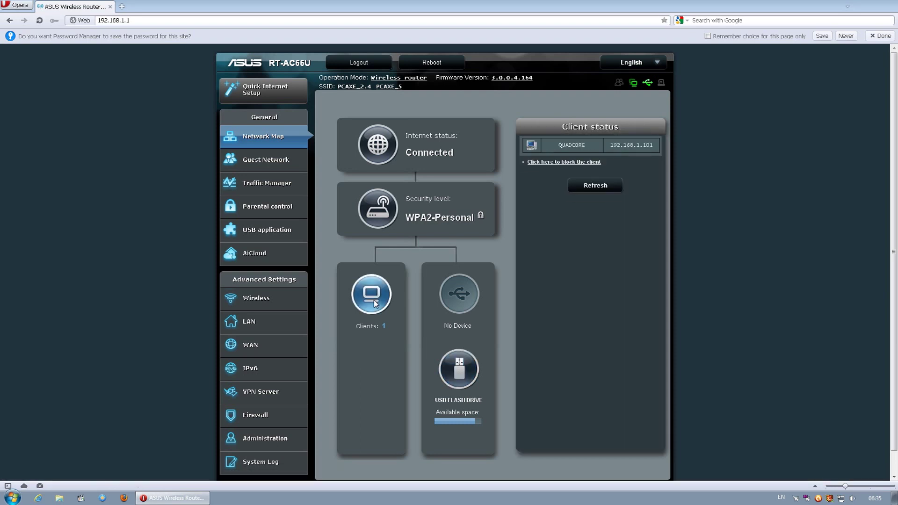
Check the guest network status and enable the first guest network on the 2.4GHz band.
mouse_move(633, 84)
mouse_move(662, 87)
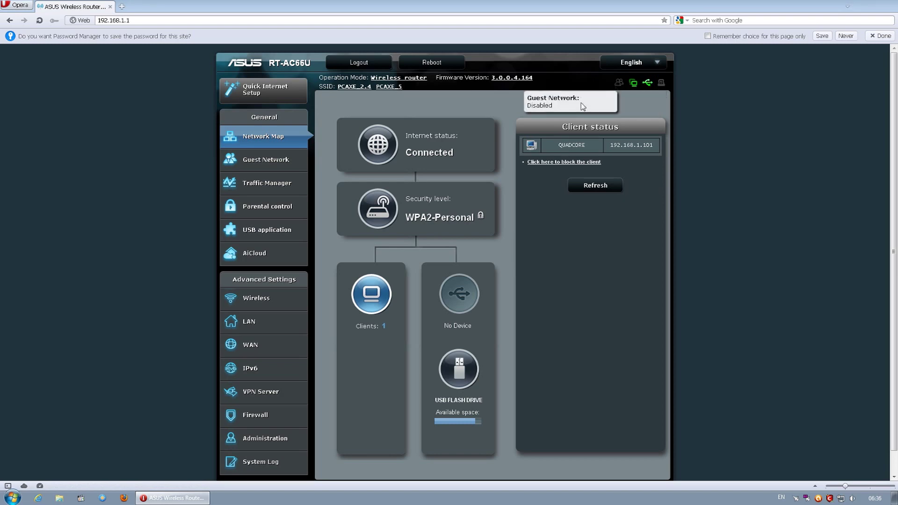
click(288, 155)
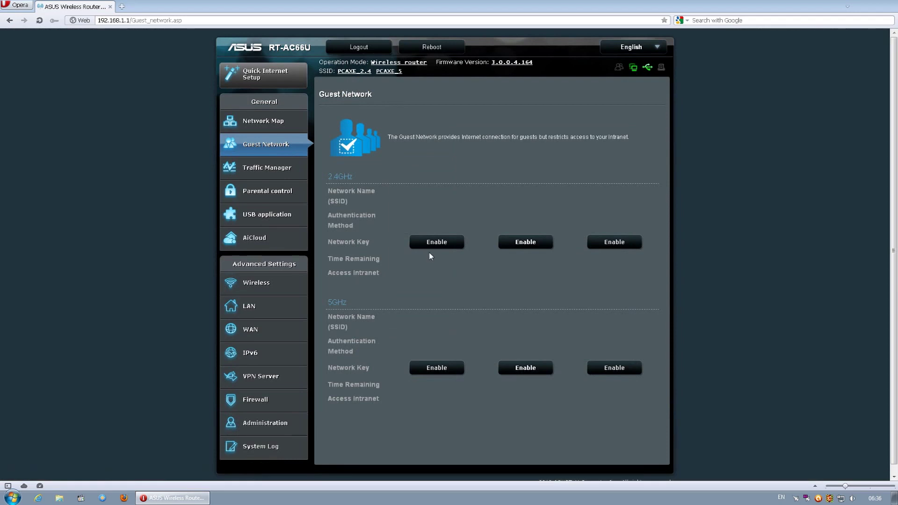
click(432, 243)
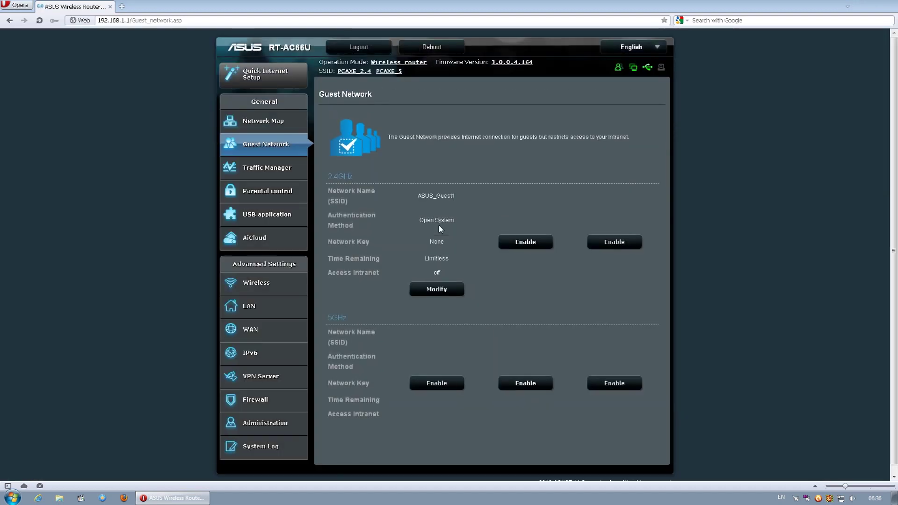
Open the 2.4GHz guest network's settings and review the authentication, enabling, WEP encryption and intranet access options.
click(442, 288)
click(500, 223)
click(501, 222)
click(470, 192)
click(471, 193)
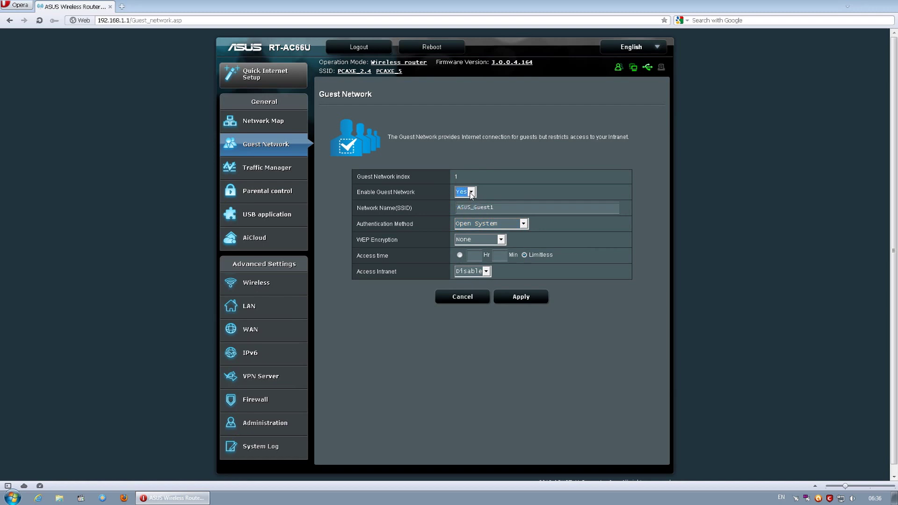
click(501, 239)
click(501, 239)
click(488, 274)
click(488, 274)
Set the guest network's authentication method to WPA2-Personal, enter the WPA pre-shared key and apply the settings.
click(489, 224)
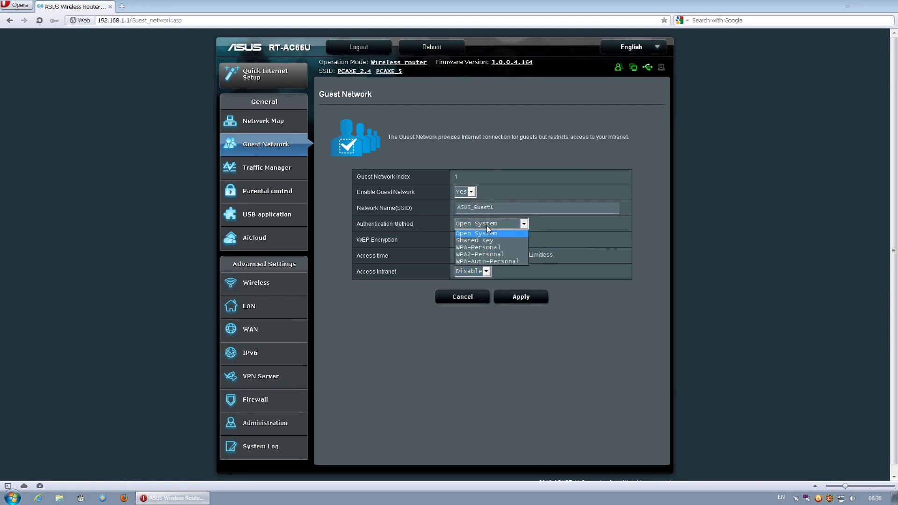
click(488, 254)
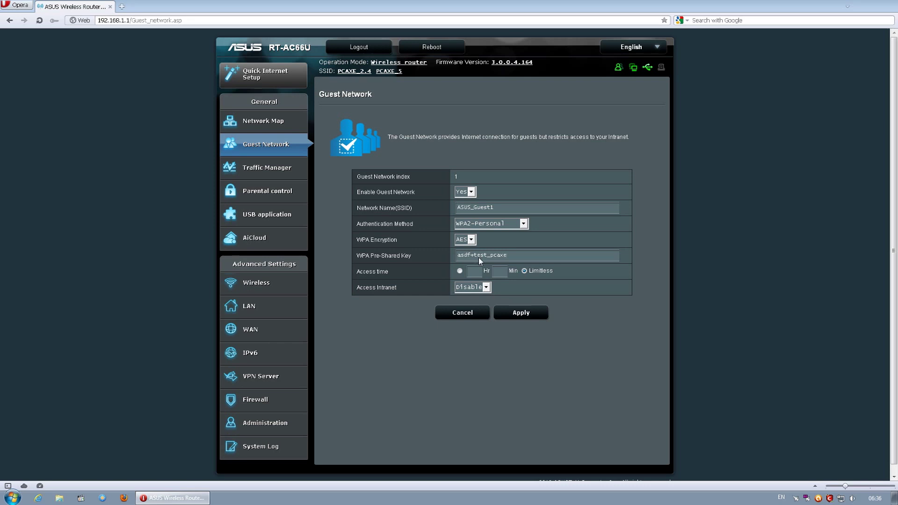
click(507, 314)
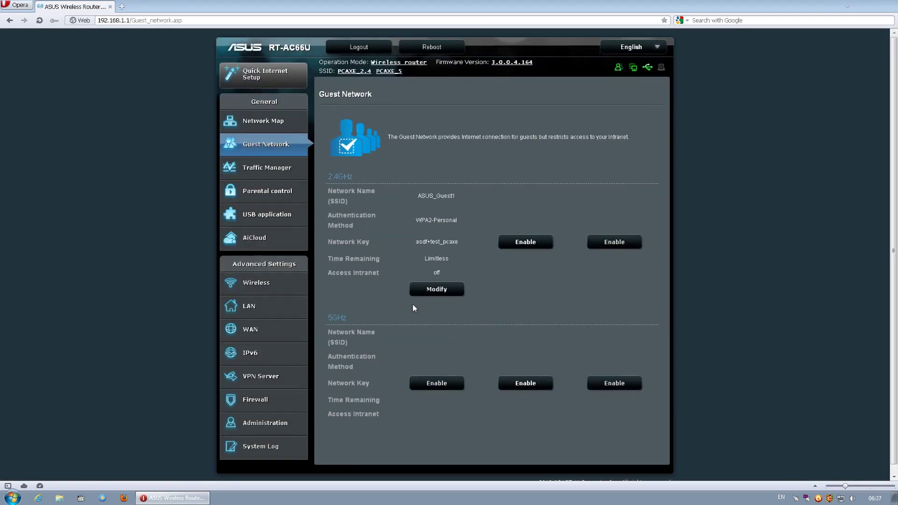
Switch on QoS in the Traffic Manager and change from automatic mode to the user-defined QoS rules.
click(292, 175)
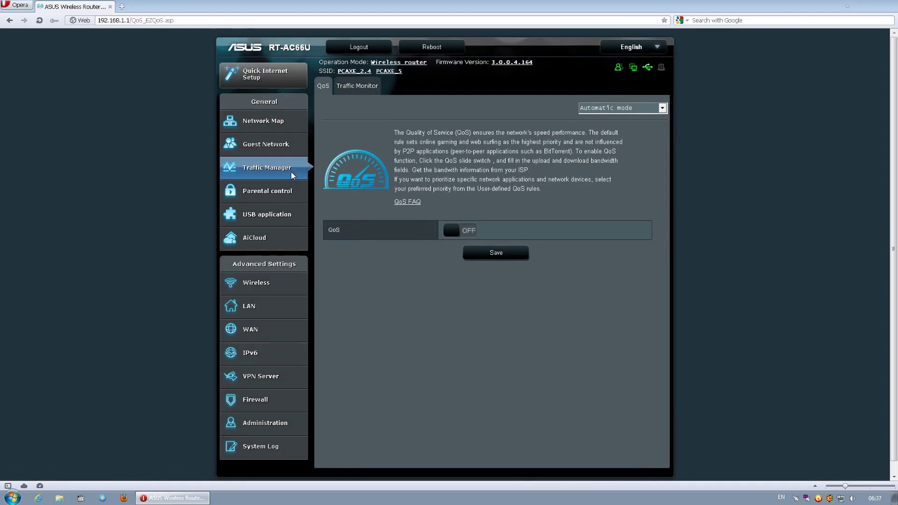
click(452, 233)
click(662, 108)
click(635, 125)
Examine the bandwidth units and the priority, protocol and service name choices of the user-specified QoS rule list.
scroll(564, 322, down, 3)
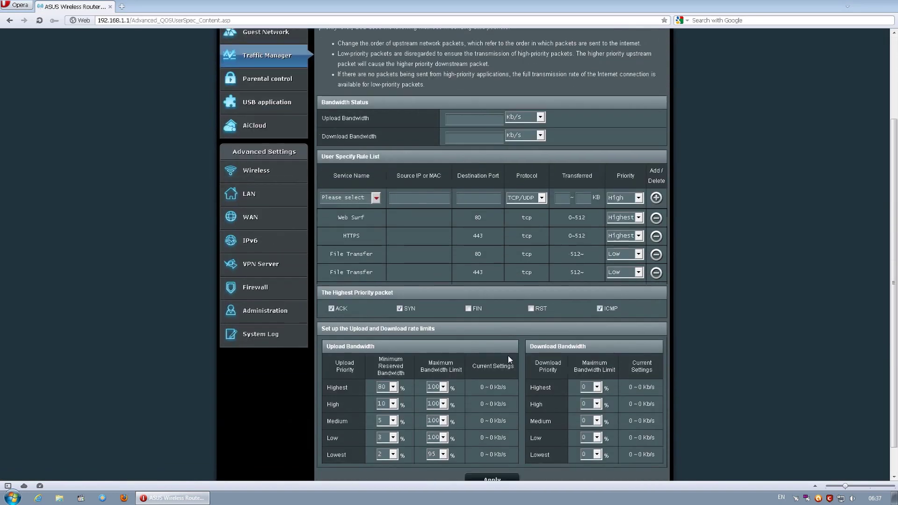
click(540, 117)
click(538, 124)
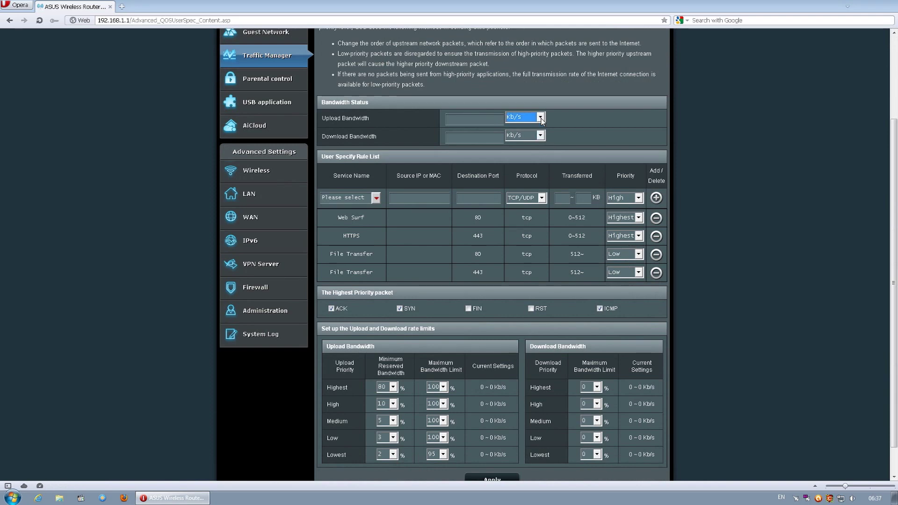
click(639, 197)
click(640, 197)
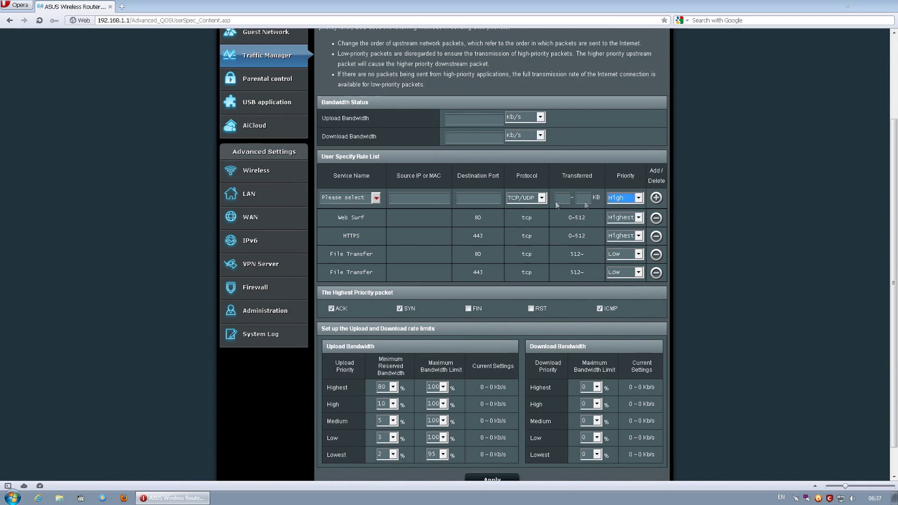
click(542, 197)
click(526, 206)
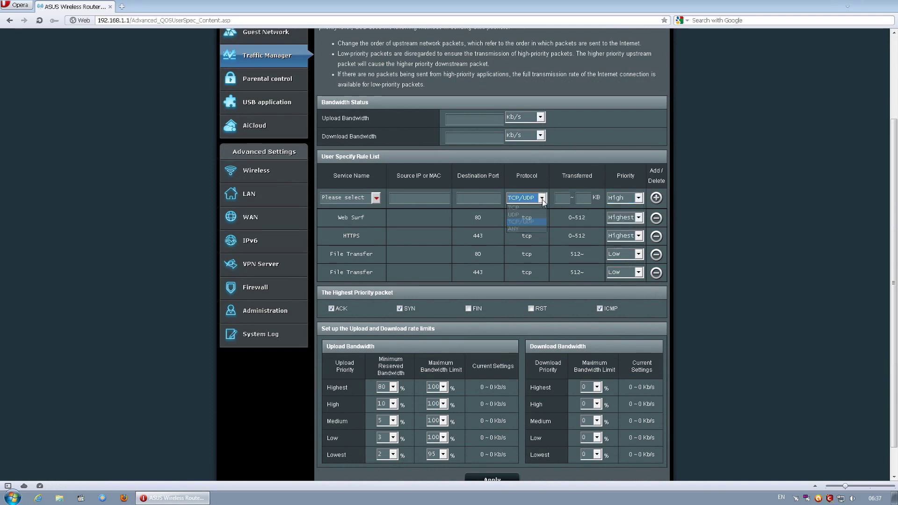
click(378, 198)
drag(436, 237, 376, 199)
click(376, 198)
scroll(509, 310, down, 1)
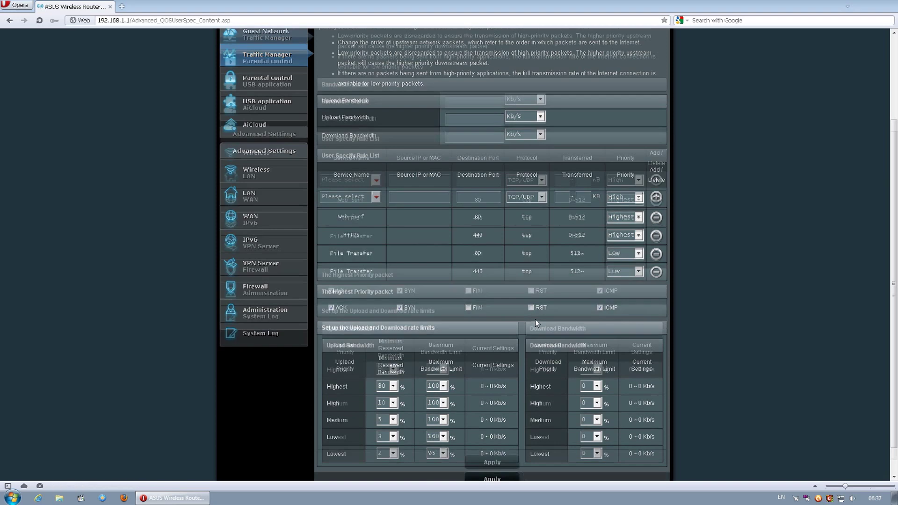
Examine the reserved bandwidth and maximum limit choices for the highest upload and download priority.
click(393, 353)
click(394, 353)
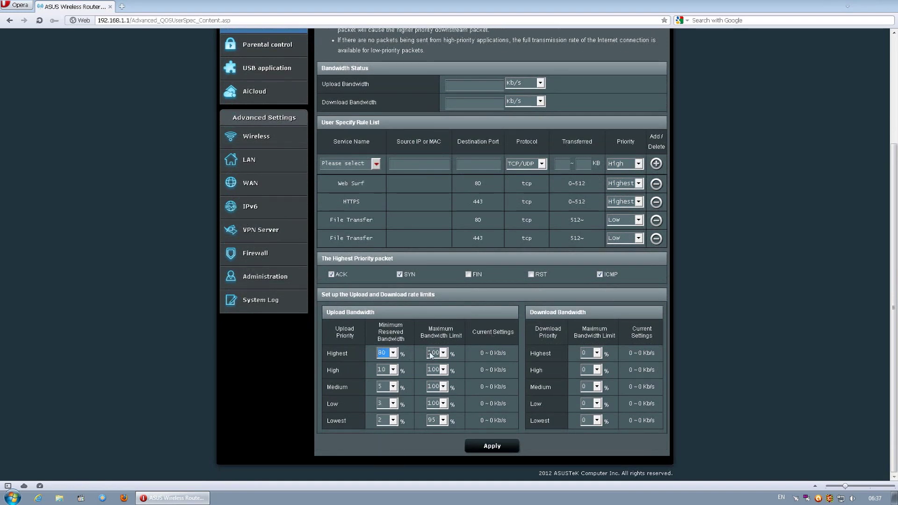
click(443, 353)
click(443, 353)
click(592, 353)
click(592, 353)
scroll(420, 310, up, 3)
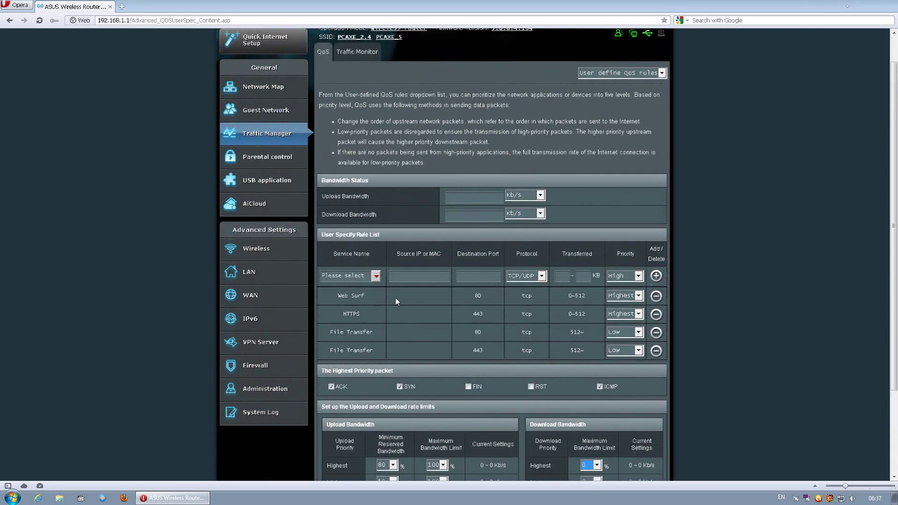
View the real-time traffic graphs for the wired, 2.4GHz wireless and 5GHz wireless networks in the Traffic Monitor.
click(360, 54)
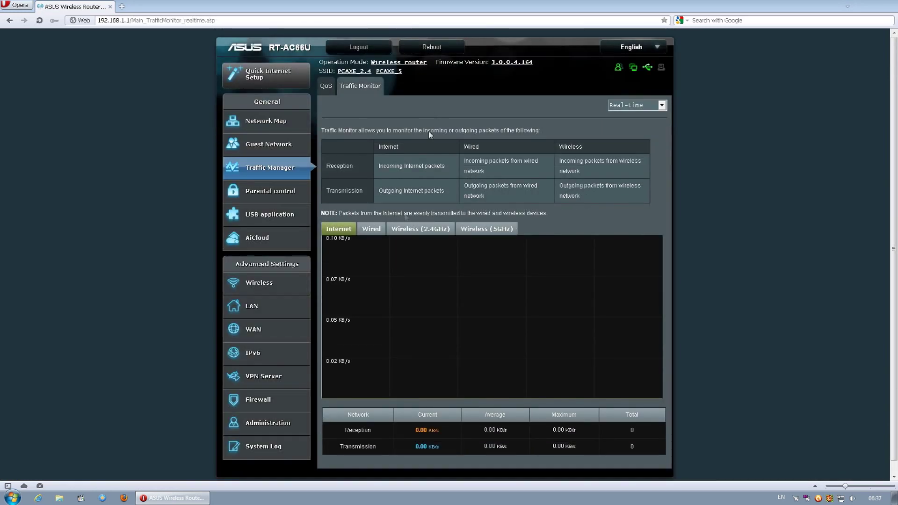
click(379, 230)
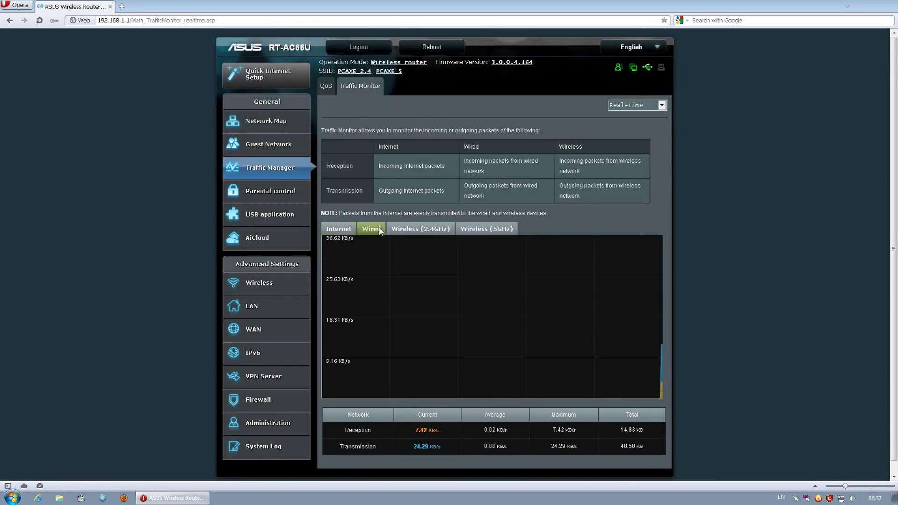
click(407, 230)
click(478, 230)
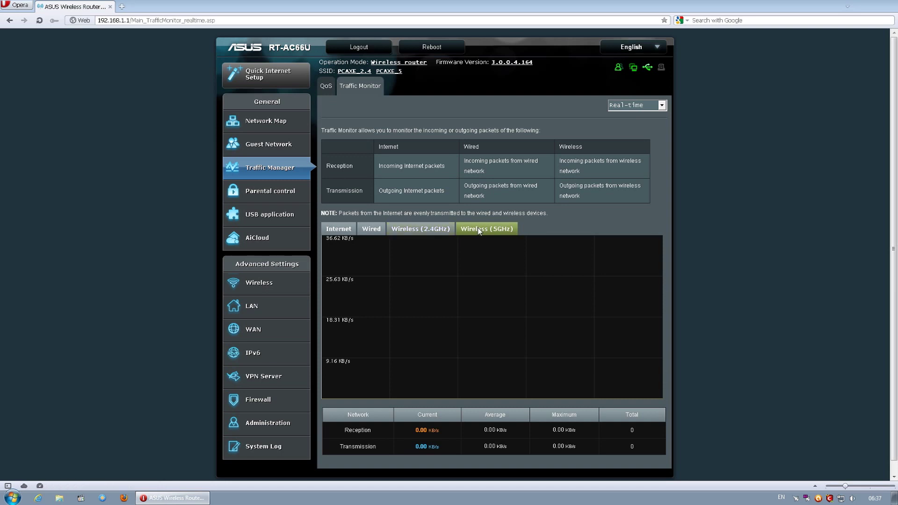
View the traffic statistics for the last 24 hours and the daily totals.
click(629, 106)
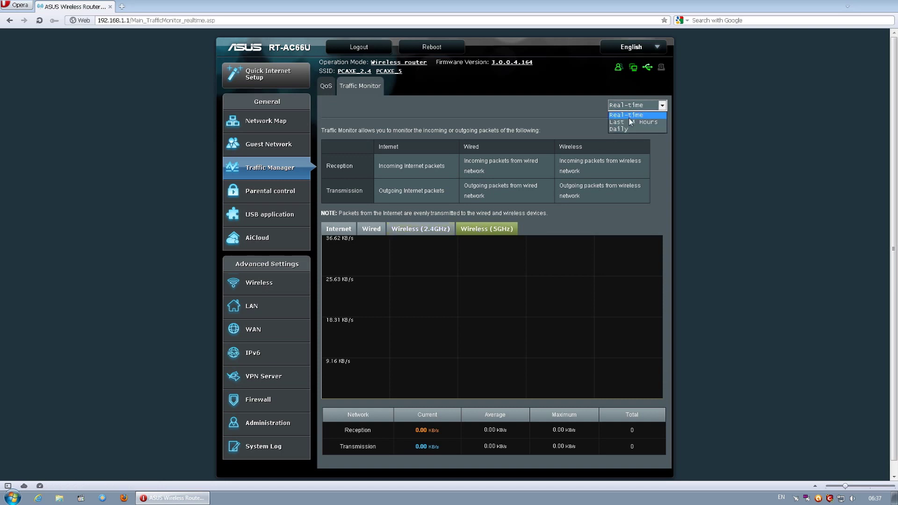
click(629, 121)
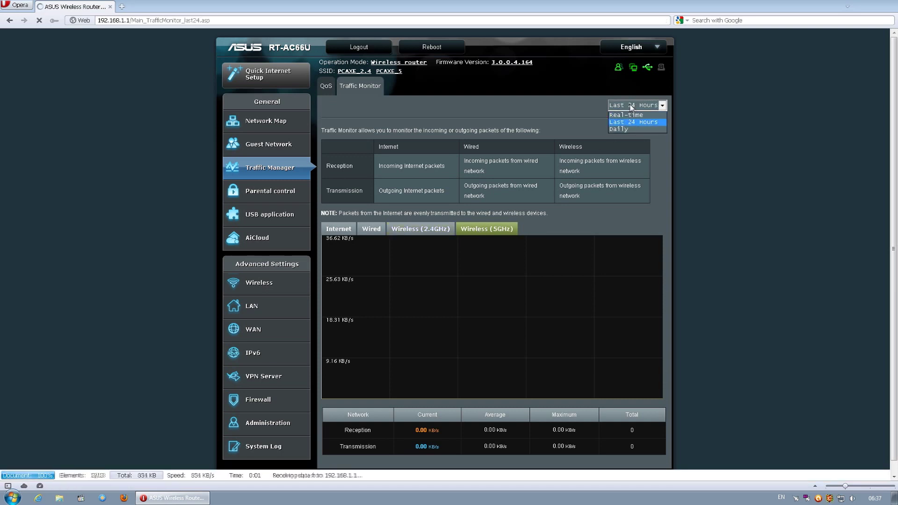
click(633, 110)
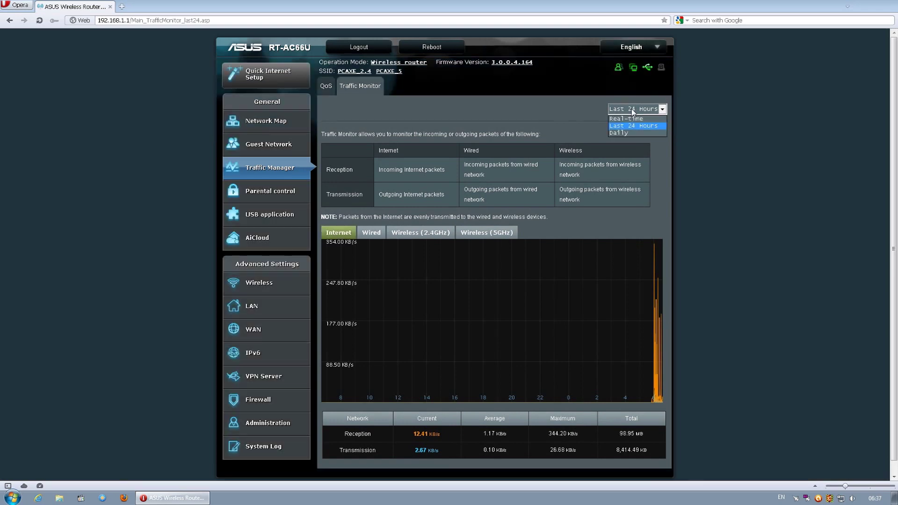
click(630, 133)
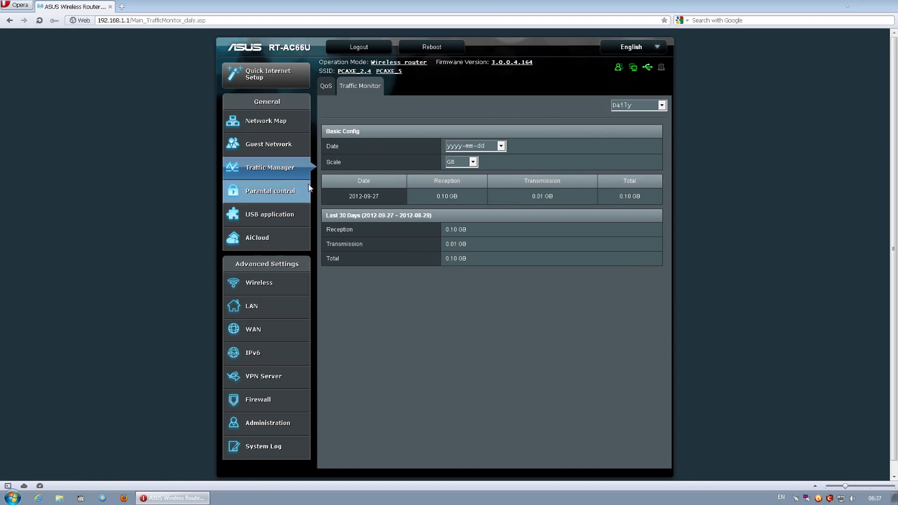
Add the client QUADCORE to the Parental control list.
click(291, 191)
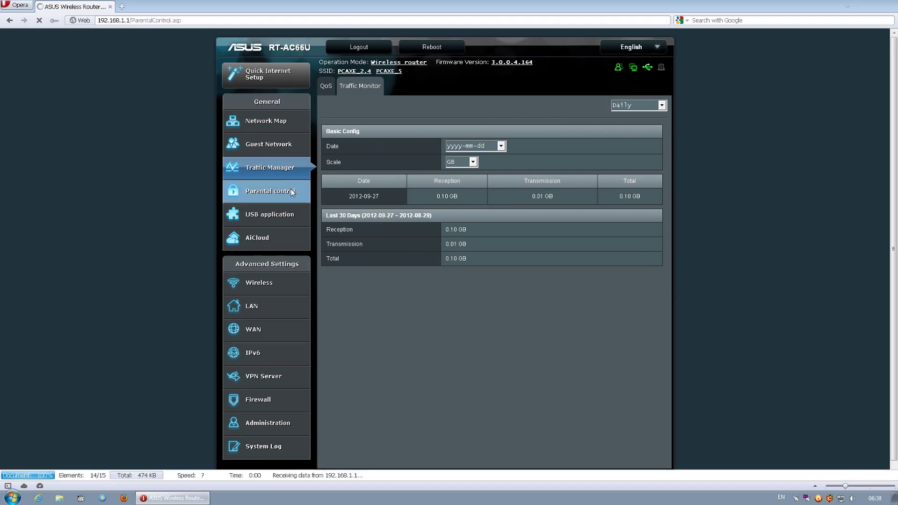
click(482, 235)
click(484, 244)
click(463, 236)
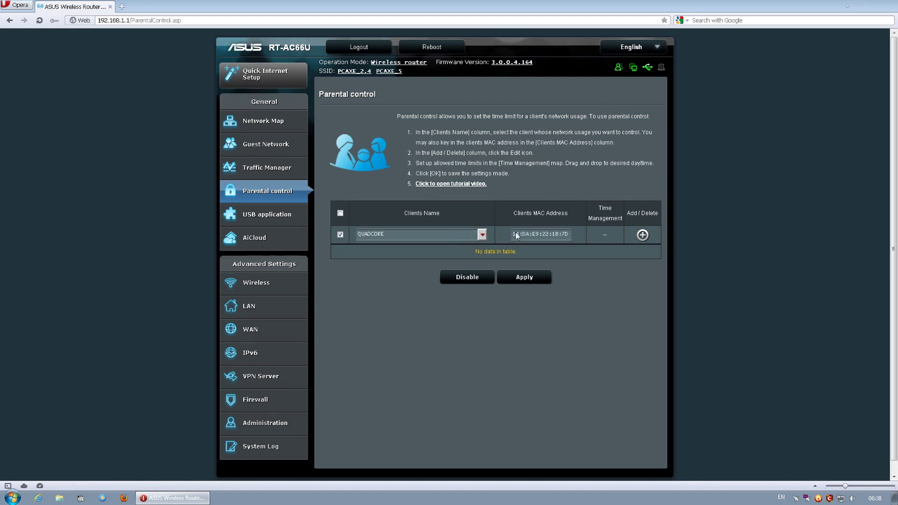
click(642, 235)
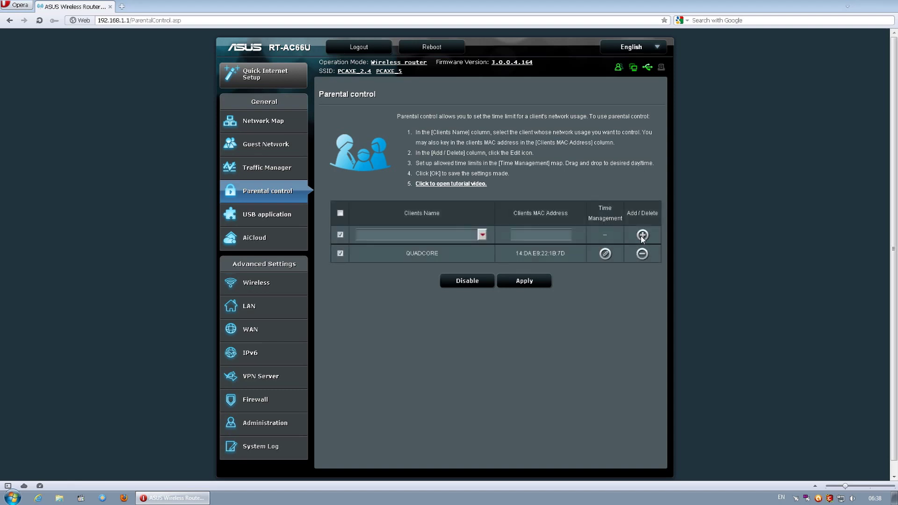
Examine the time management schedule of the QUADCORE client and leave it without saving.
click(605, 254)
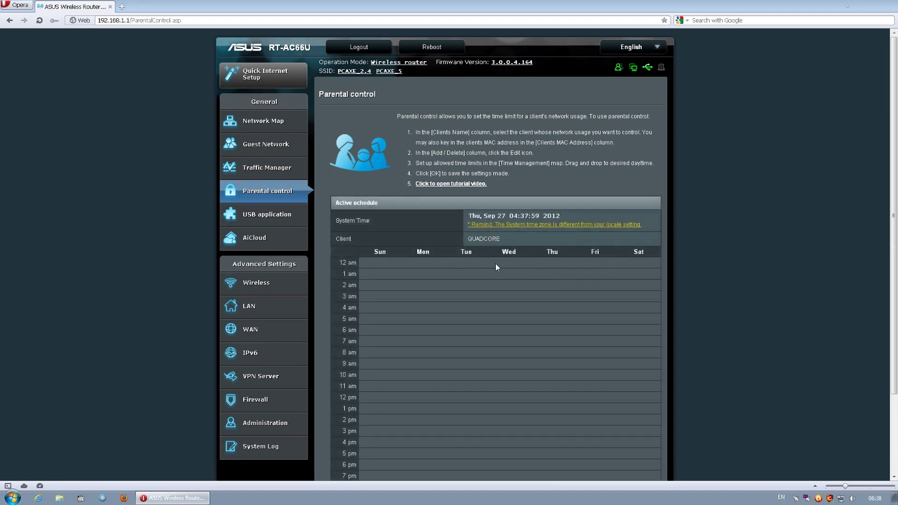
scroll(462, 355, down, 3)
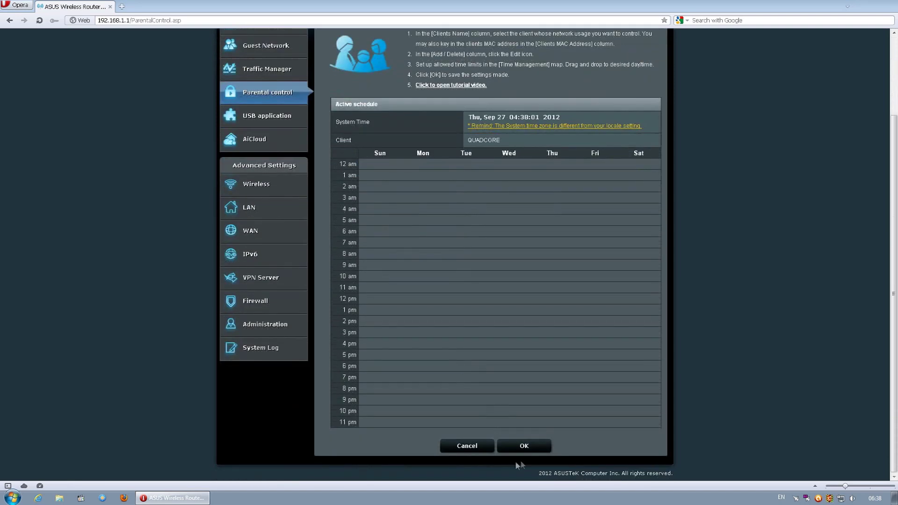
click(466, 445)
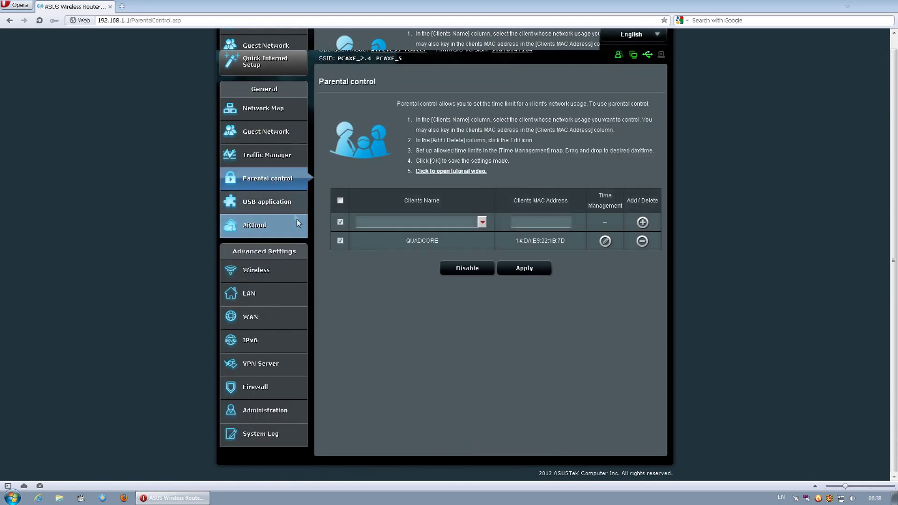
Walk through the AiDisk wizard to the domain name page, keeping limitless access rights and choosing to skip the ASUS DDNS setting.
click(291, 204)
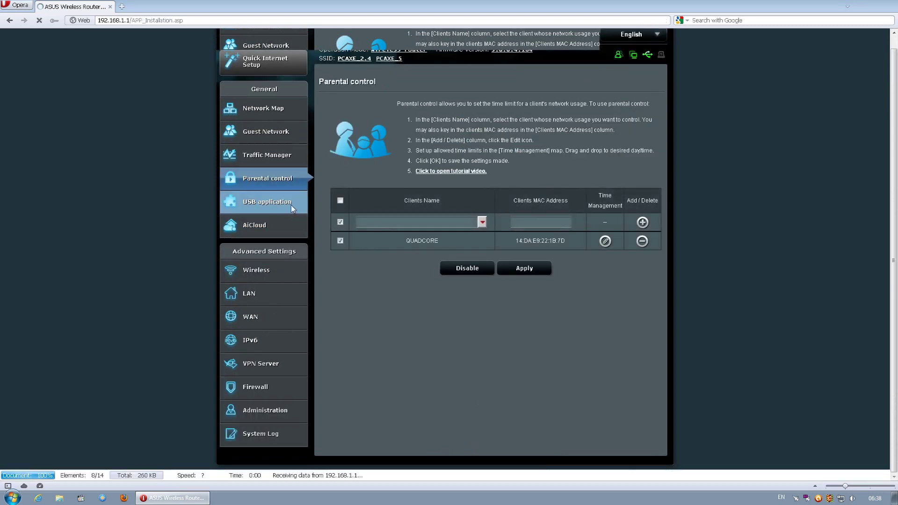
click(458, 141)
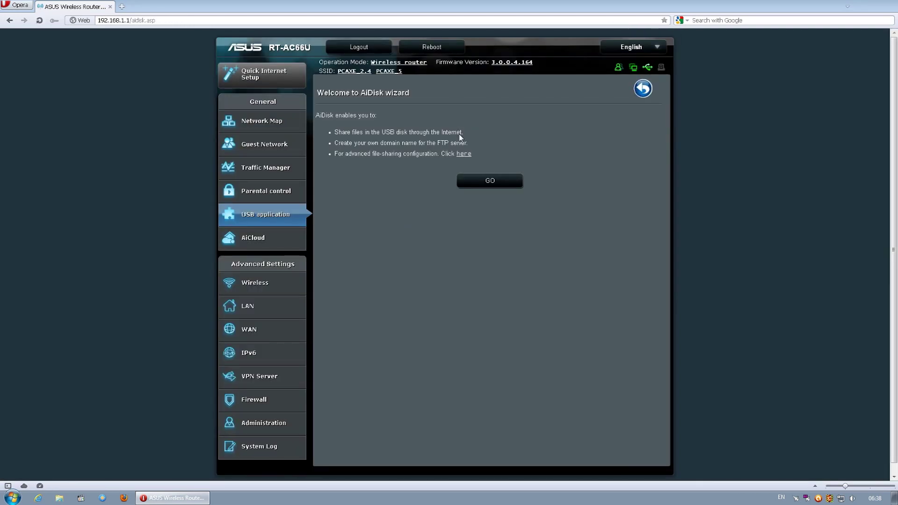
click(480, 180)
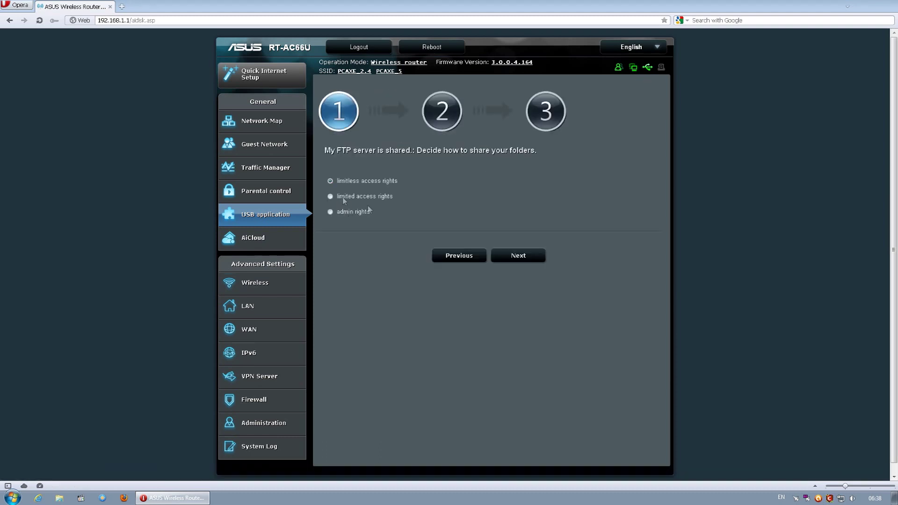
click(533, 255)
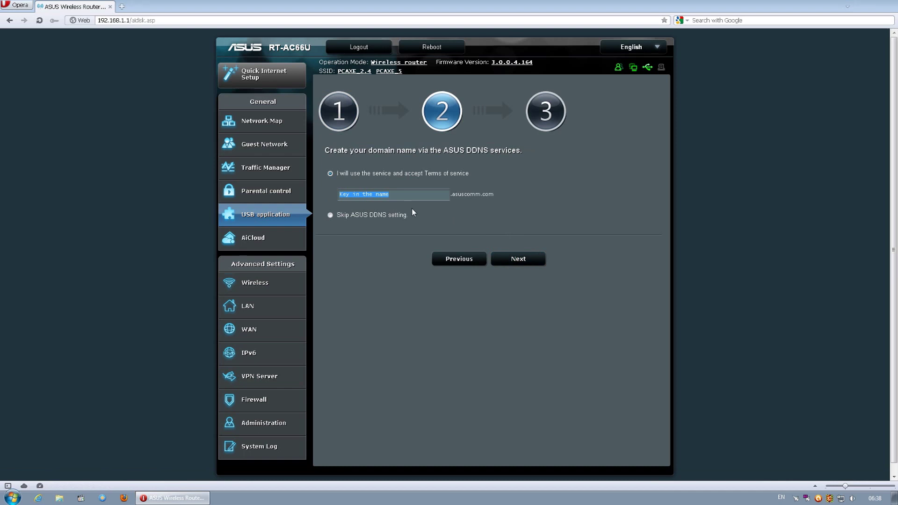
click(343, 216)
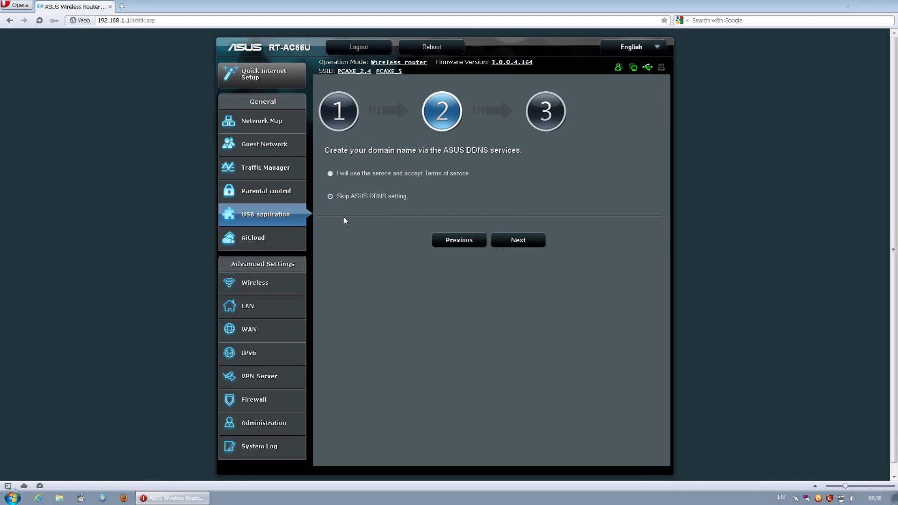
Return to the USB applications and open the Media Server settings.
click(287, 223)
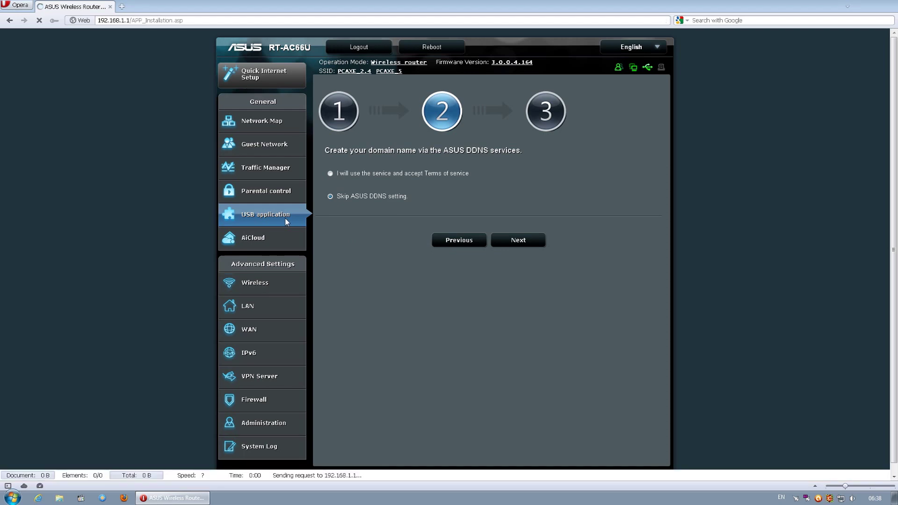
click(449, 188)
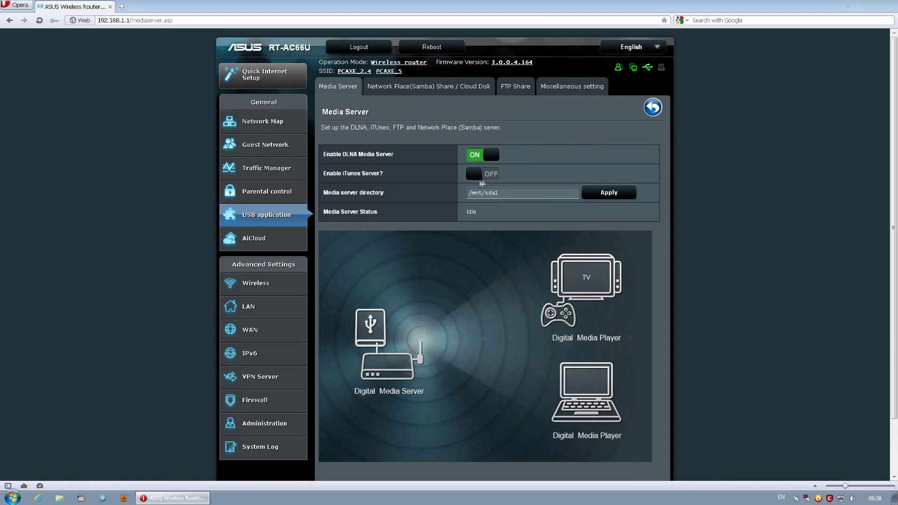
Review the Samba share, FTP Share and Miscellaneous setting pages, including the language choices for the FTP server.
click(391, 86)
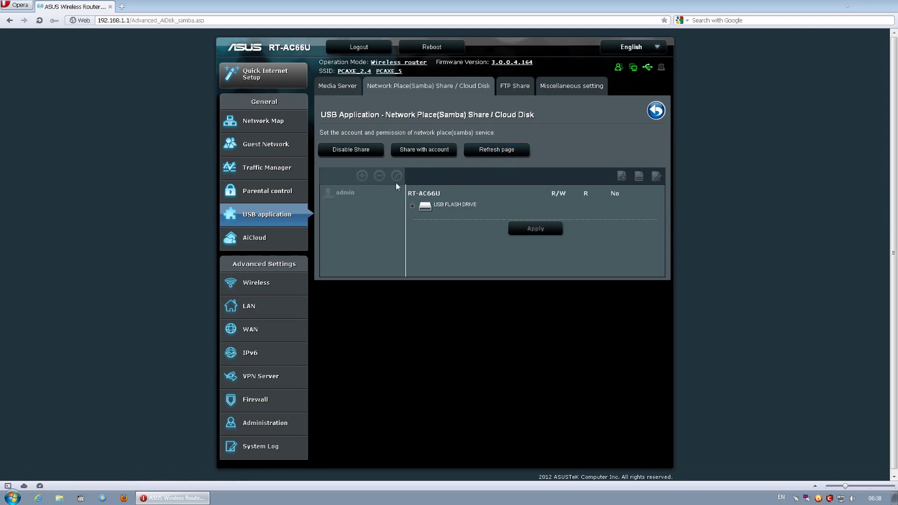
click(523, 88)
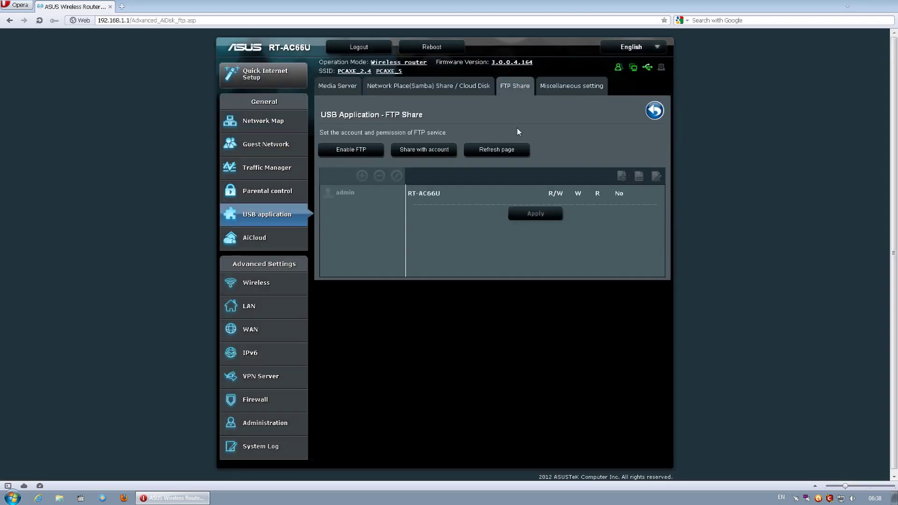
click(561, 92)
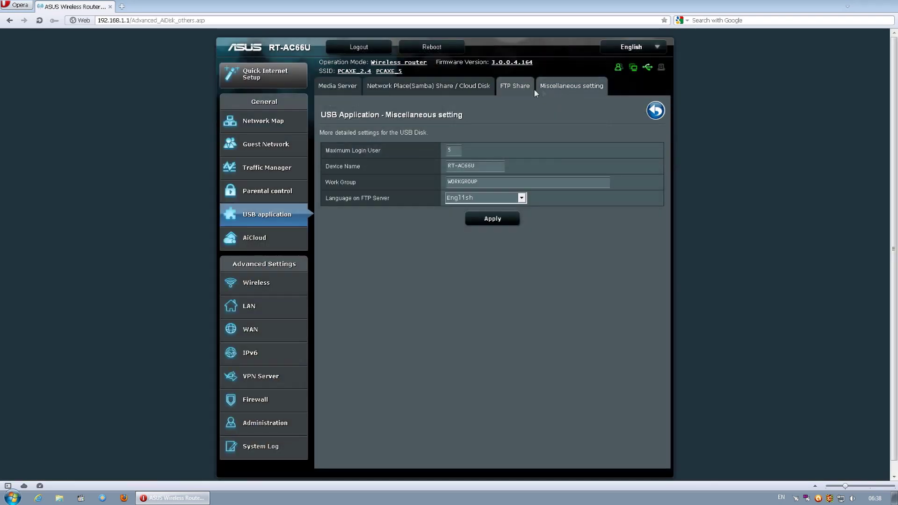
click(491, 201)
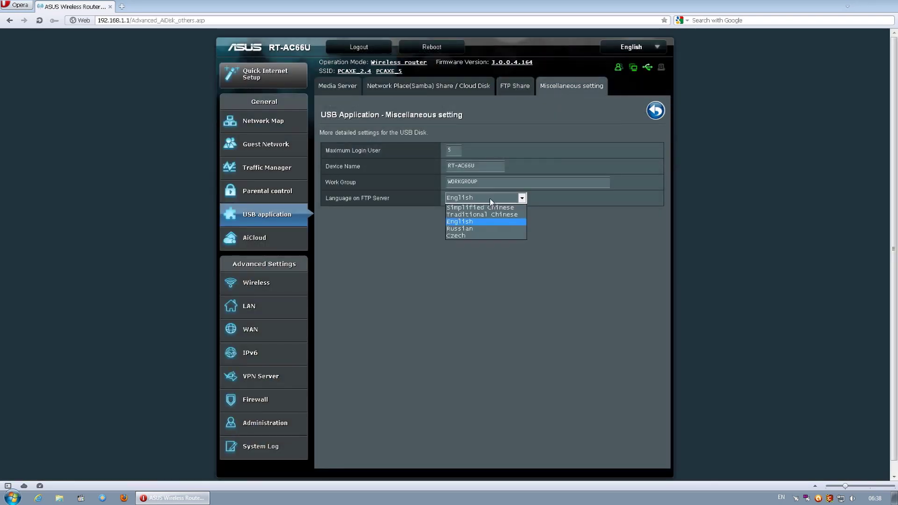
Add a new folder to the sda1 partition of the USB flash drive in the FTP Share settings.
click(512, 88)
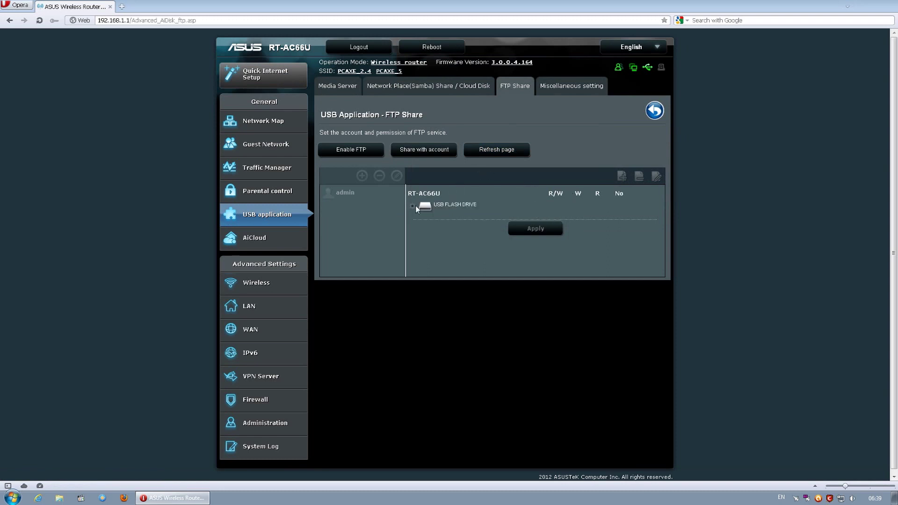
click(412, 206)
click(421, 220)
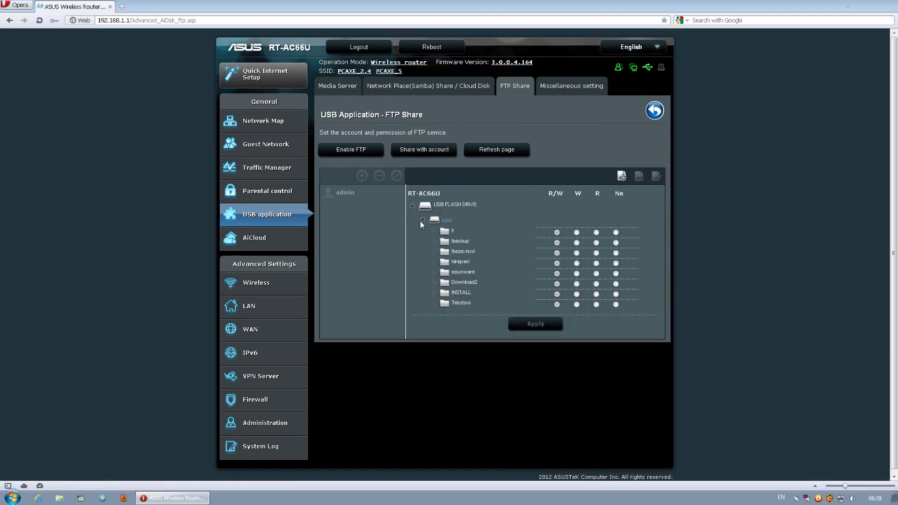
click(621, 176)
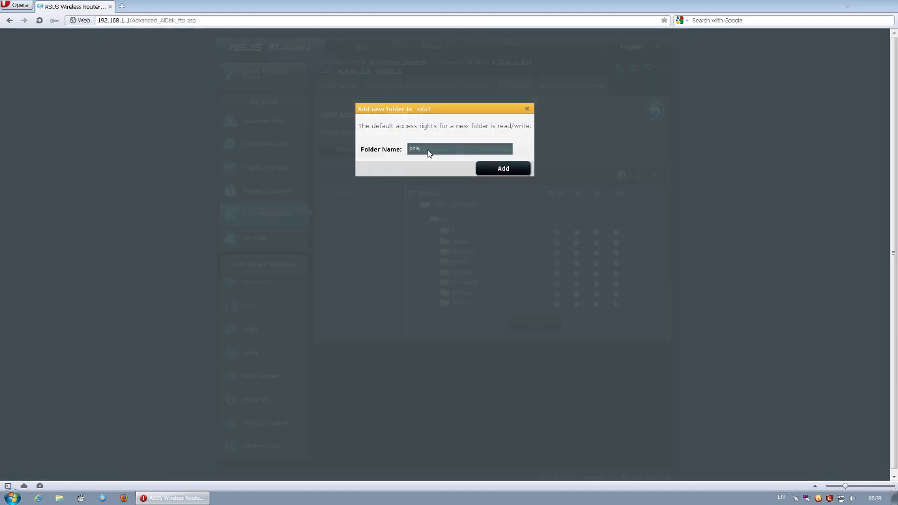
click(521, 169)
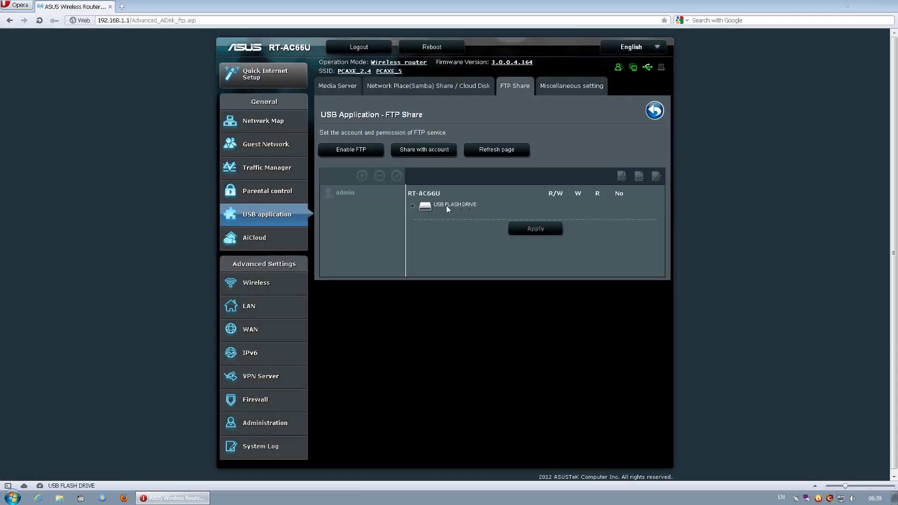
Check the AiCloud page and display the general wireless settings for the 5GHz frequency.
click(278, 238)
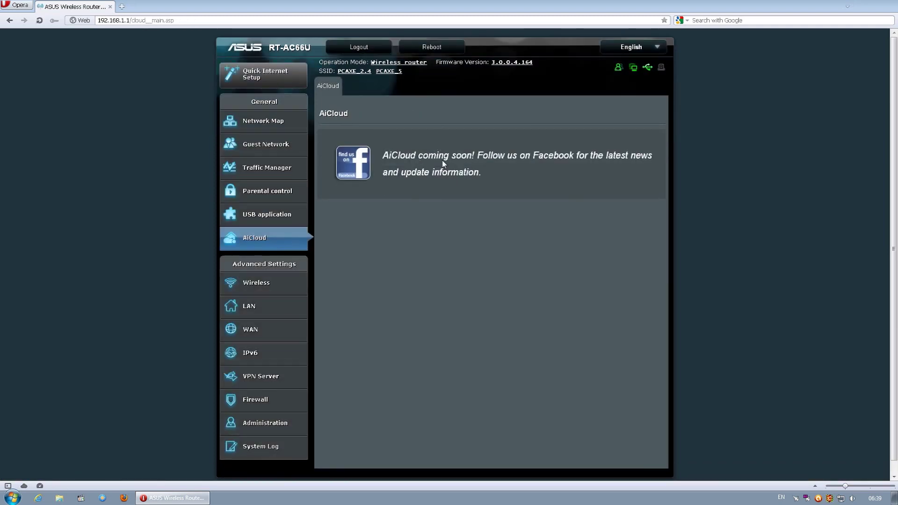
click(265, 282)
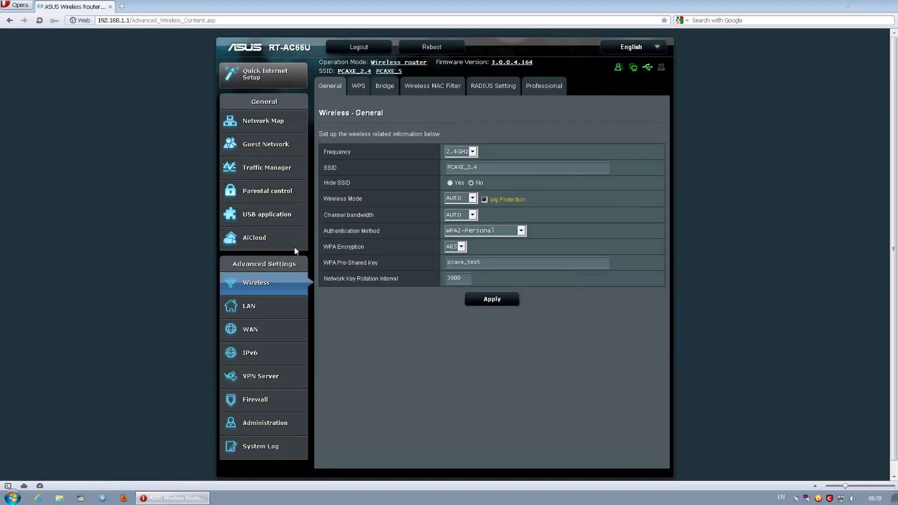
click(472, 152)
click(468, 168)
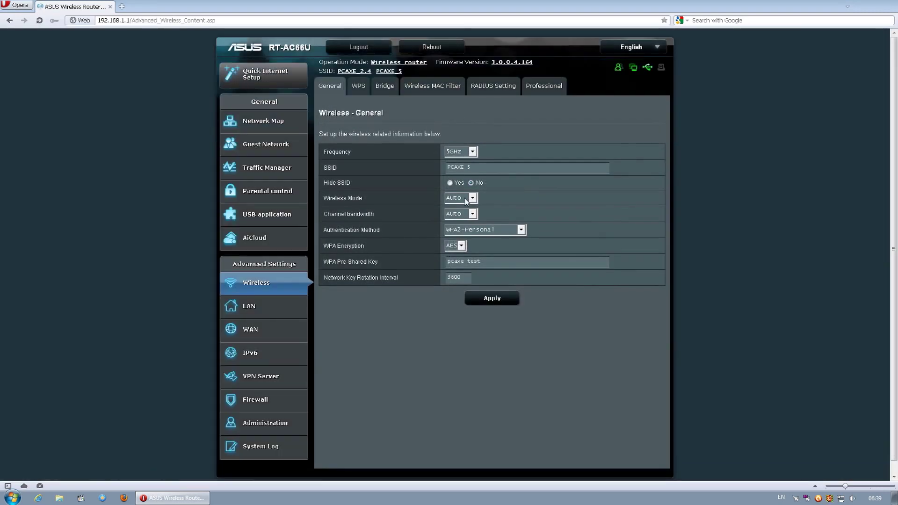
Examine the wireless mode, channel bandwidth, authentication method and WPA encryption options of the 5GHz network.
click(466, 199)
click(467, 202)
click(470, 213)
click(470, 213)
click(483, 230)
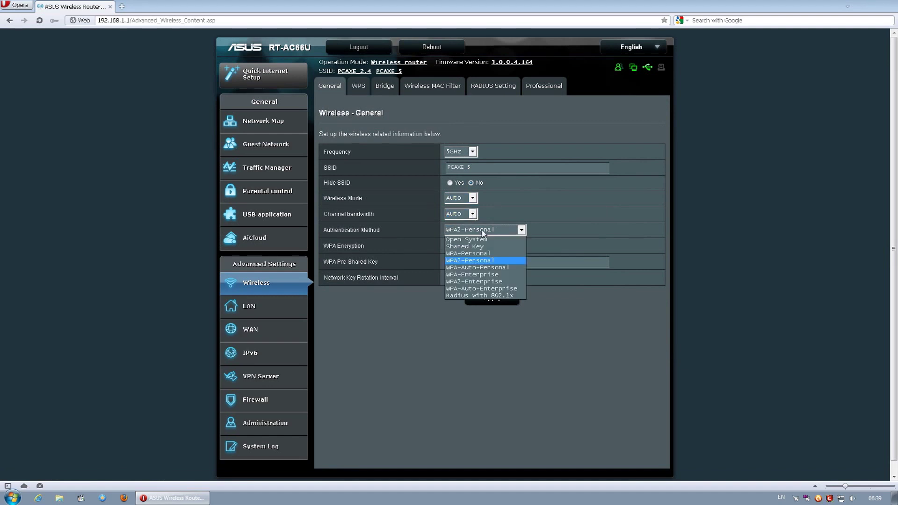
click(482, 231)
click(463, 247)
click(462, 247)
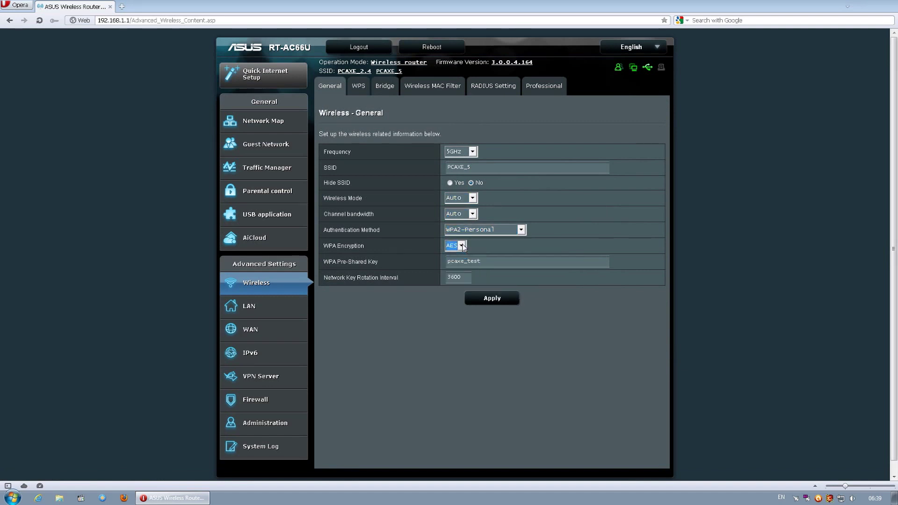
Review the WPS settings for 5GHz and the frequency and AP mode options of the wireless bridge.
click(367, 90)
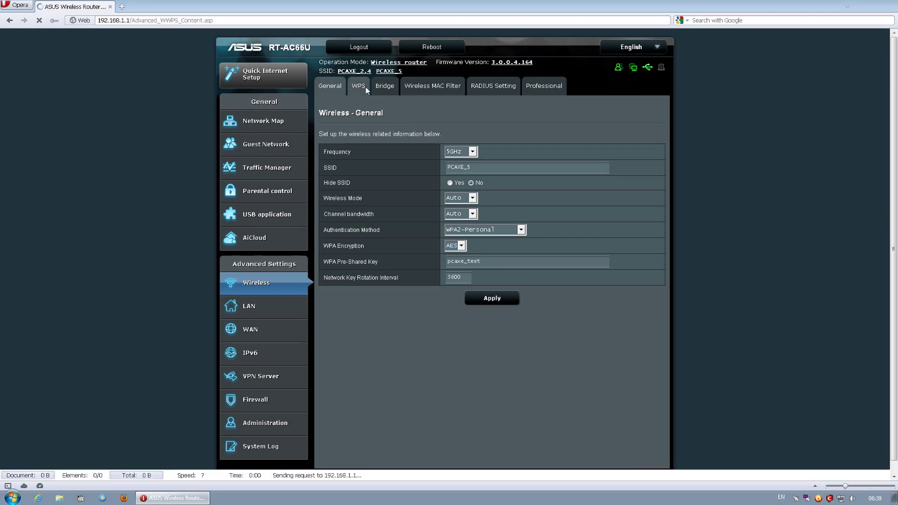
click(487, 184)
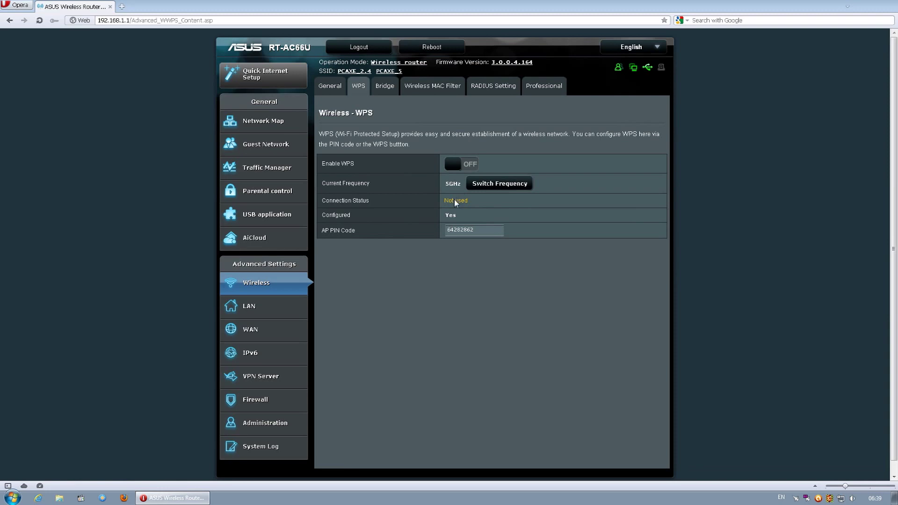
click(384, 87)
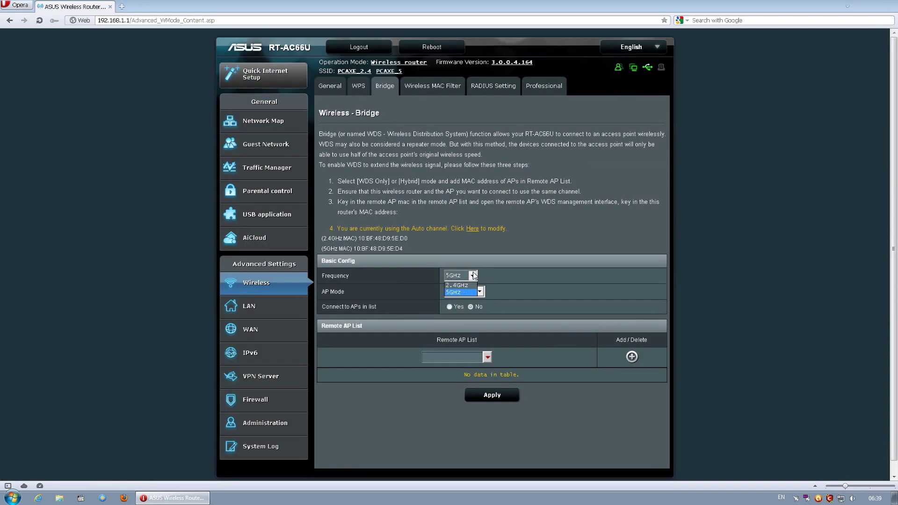
click(480, 292)
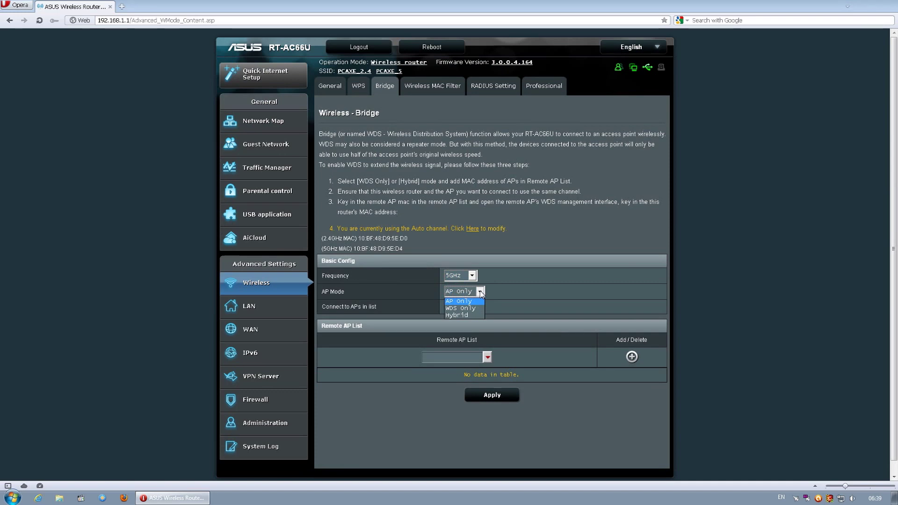
click(481, 292)
Examine the wireless MAC filter modes and the RADIUS settings with their frequency options.
click(420, 86)
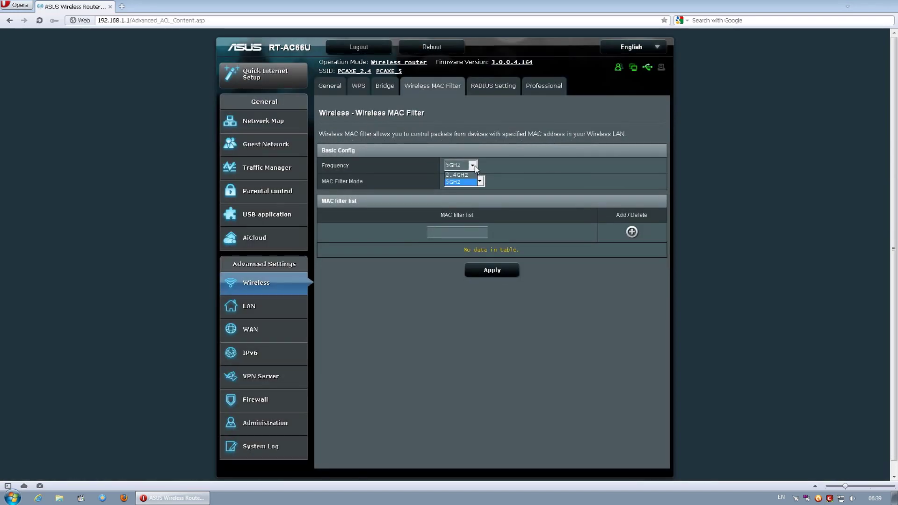
click(480, 181)
click(480, 181)
click(485, 86)
click(471, 164)
click(469, 168)
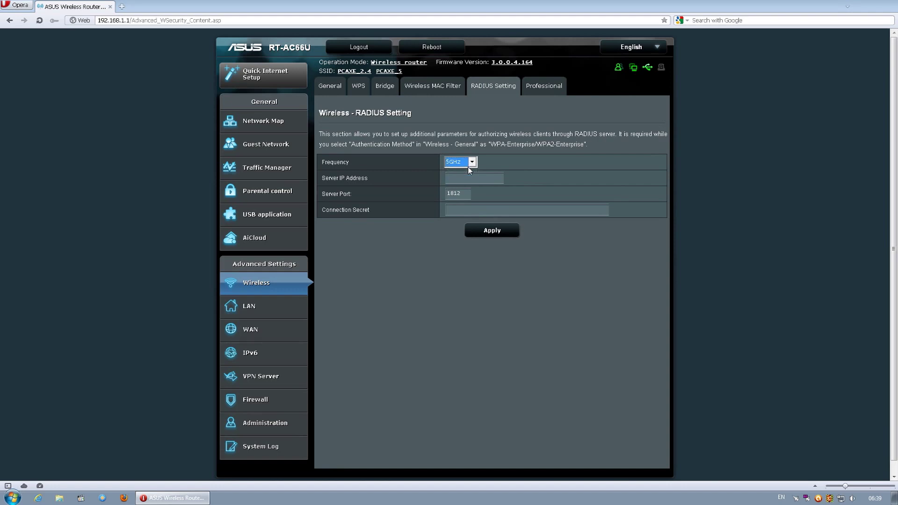
Examine the professional wireless settings, including the multicast rate, TX bursting, multicast forwarding and WMM APSD options.
click(540, 88)
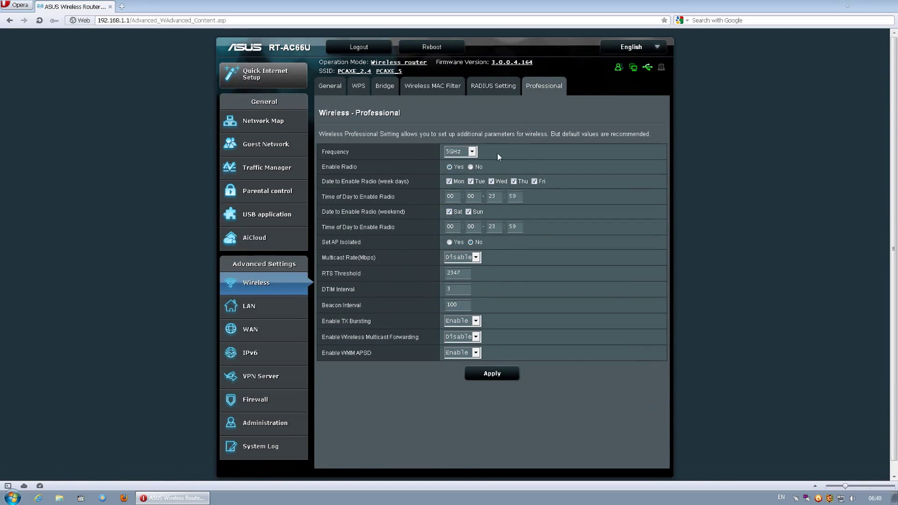
click(473, 153)
click(473, 153)
click(475, 257)
click(473, 258)
click(475, 321)
click(475, 337)
click(476, 336)
click(474, 353)
click(473, 354)
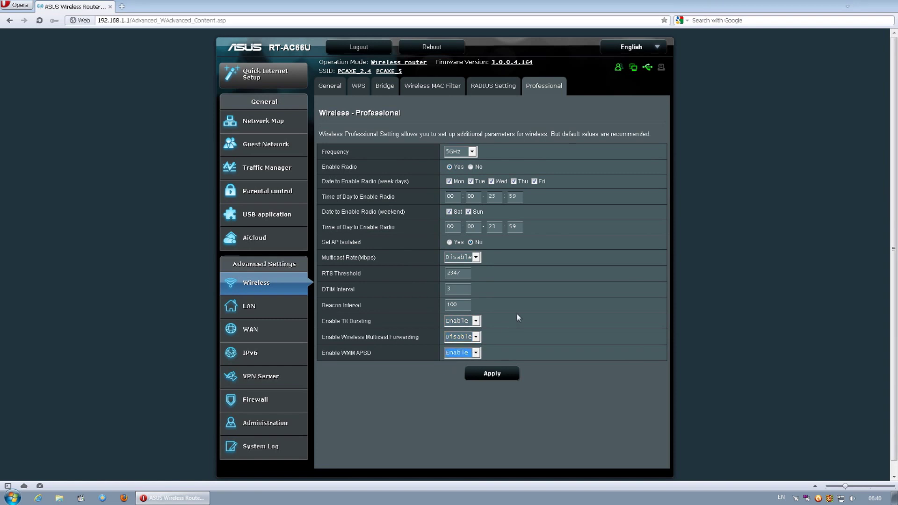
Review the LAN IP page and the DHCP server settings, including the MAC address choices for manual assignment.
click(281, 308)
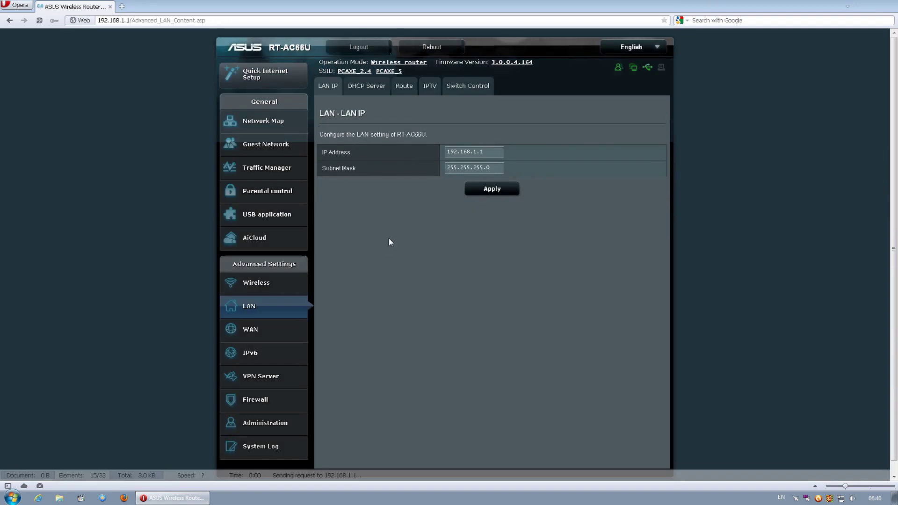
click(371, 87)
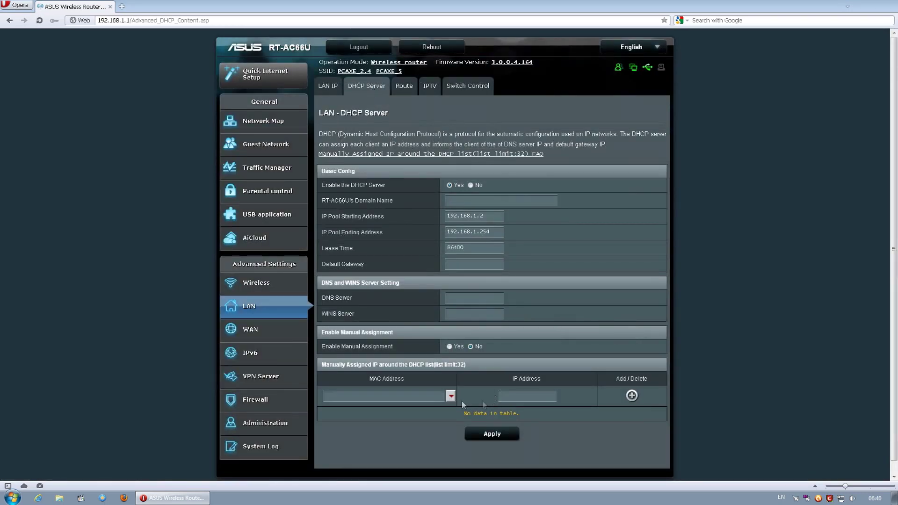
click(450, 396)
click(451, 396)
Examine the LAN static route settings, including the network/host IP and interface choices.
click(413, 85)
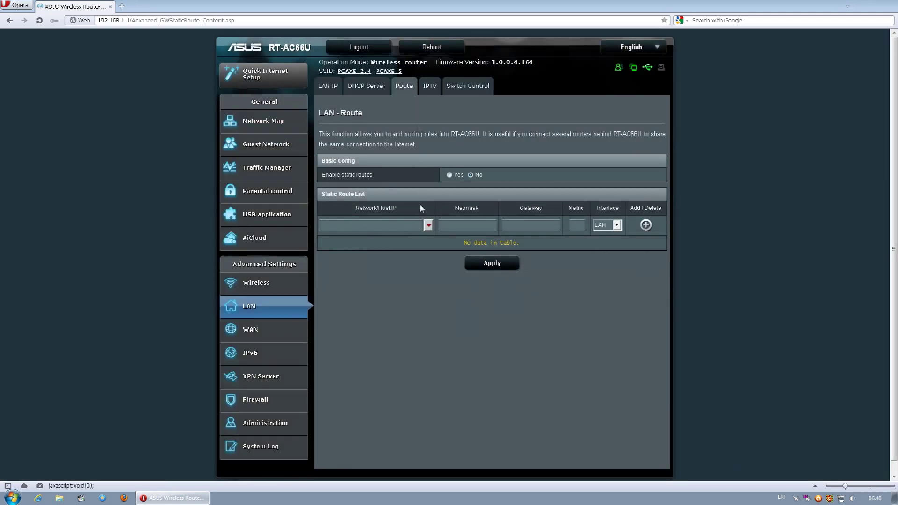
click(427, 225)
click(428, 226)
click(616, 225)
click(603, 231)
Examine the IPTV options for ISP profile, STB port, DHCP routes and multicast, plus the LAN Switch Control page.
click(428, 88)
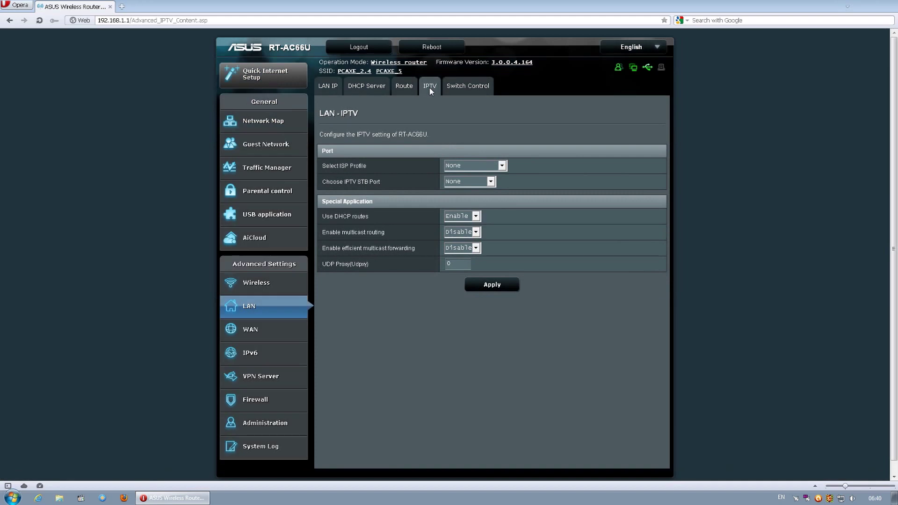
click(483, 166)
click(484, 166)
click(490, 181)
click(453, 188)
click(475, 216)
click(475, 216)
click(475, 232)
click(473, 232)
click(471, 248)
click(472, 249)
click(458, 86)
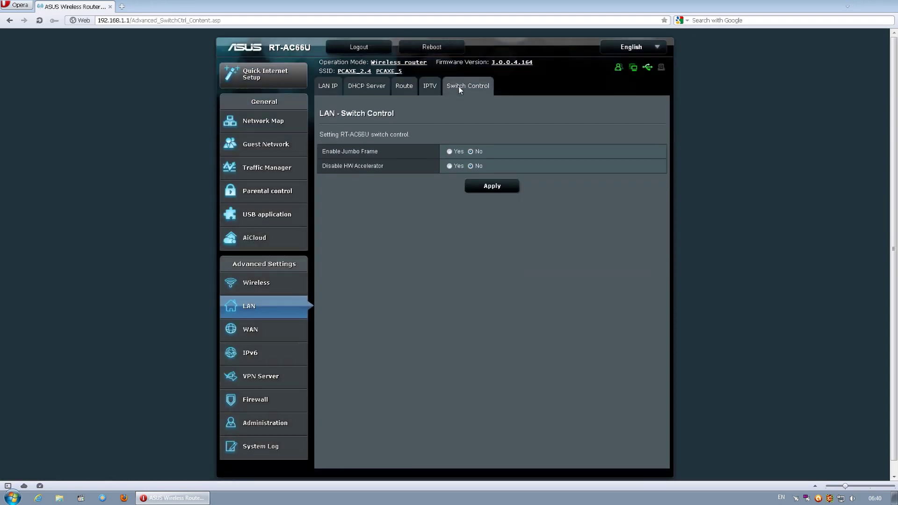
Examine the WAN internet connection settings, checking the available connection types and authentication options.
click(248, 330)
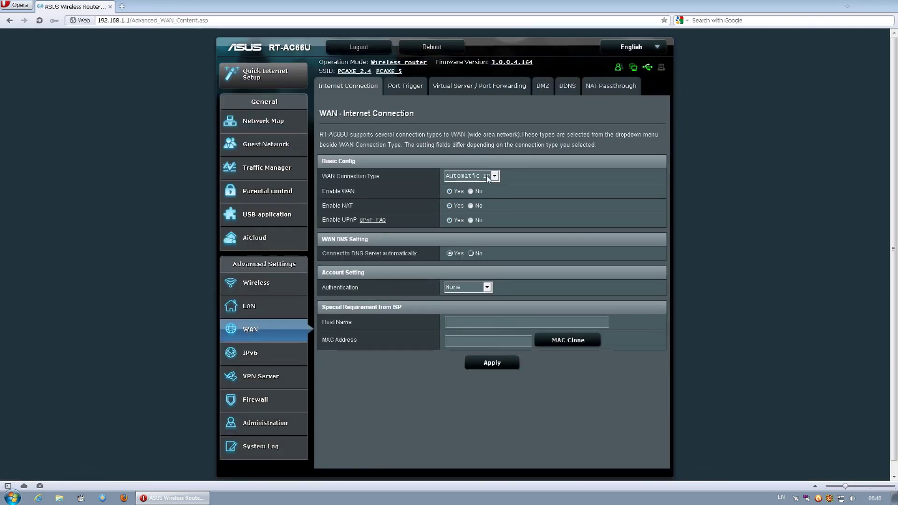
click(488, 178)
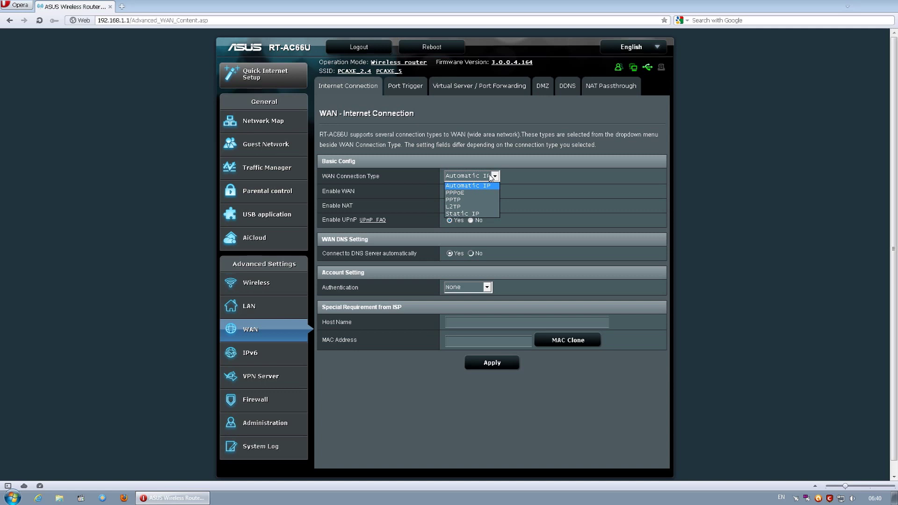
click(495, 182)
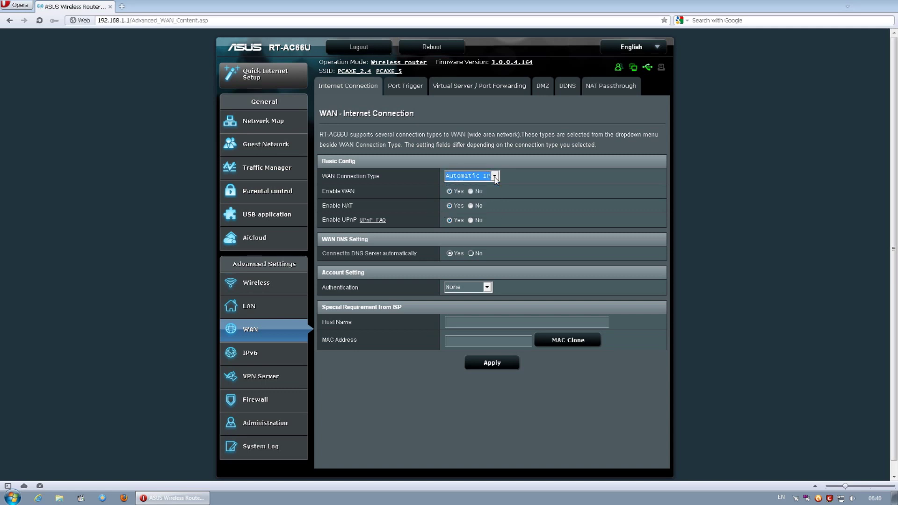
click(479, 289)
click(478, 290)
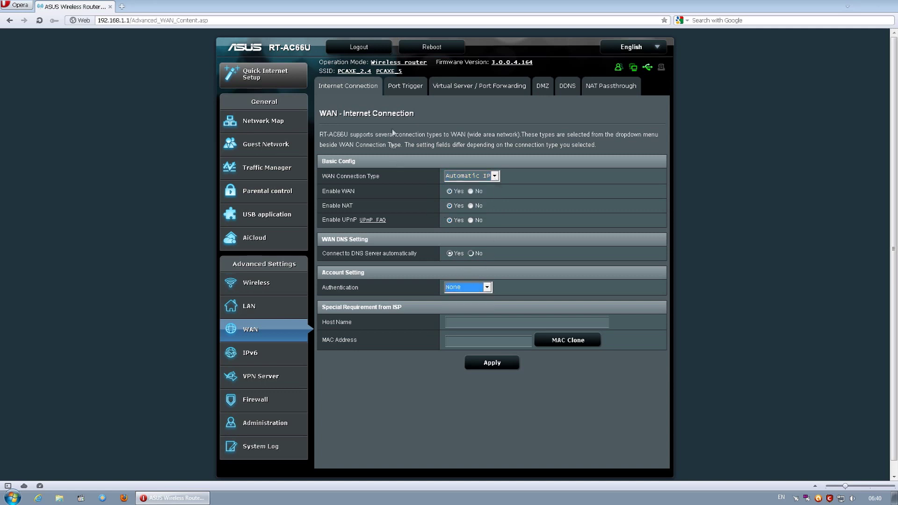
Examine the WAN Port Trigger settings, including the well-known applications and the protocol choices for both ports.
click(406, 91)
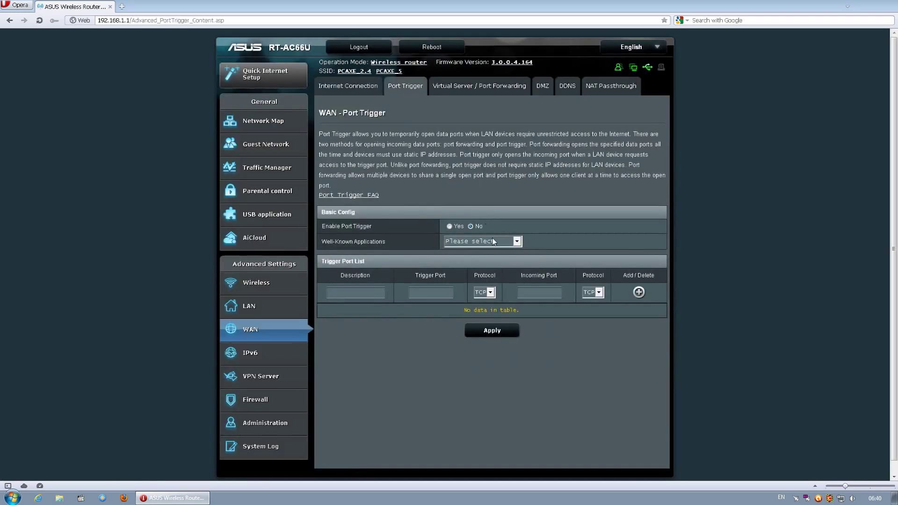
click(494, 241)
click(494, 241)
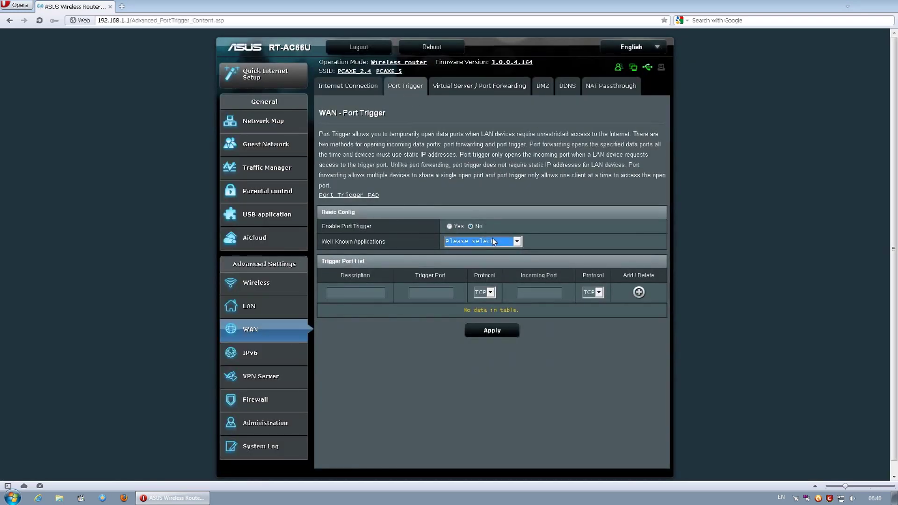
click(488, 292)
click(480, 301)
click(598, 292)
click(599, 292)
Examine the WAN Virtual Server / Port Forwarding settings, including the famous server and game lists, local IP and protocol choices.
click(467, 89)
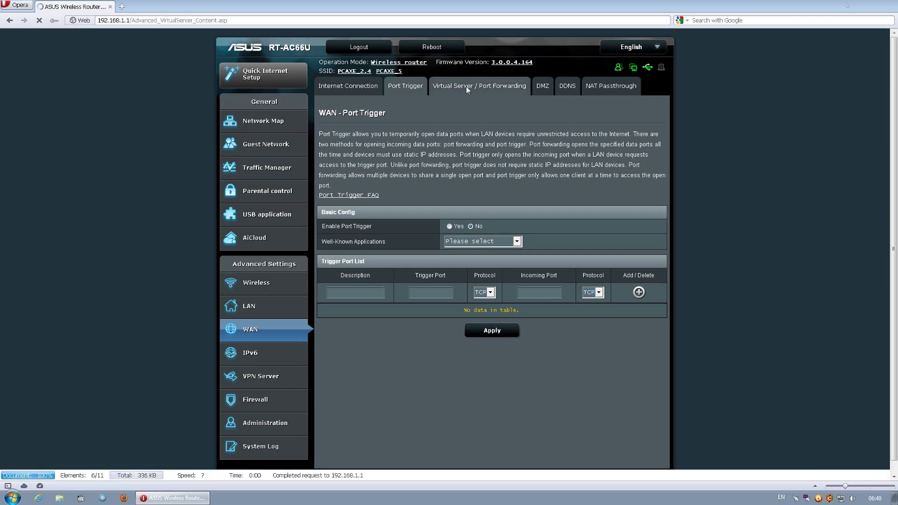
click(480, 295)
click(481, 294)
click(484, 310)
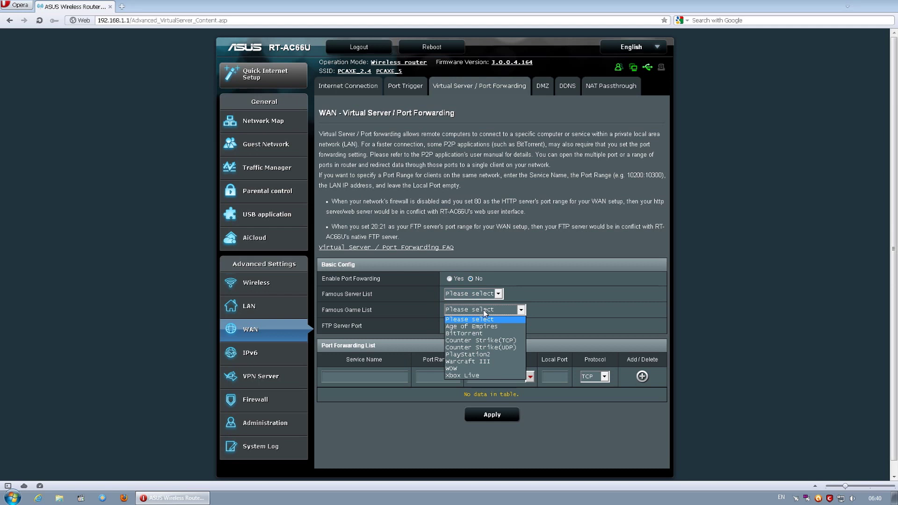
click(485, 312)
click(528, 376)
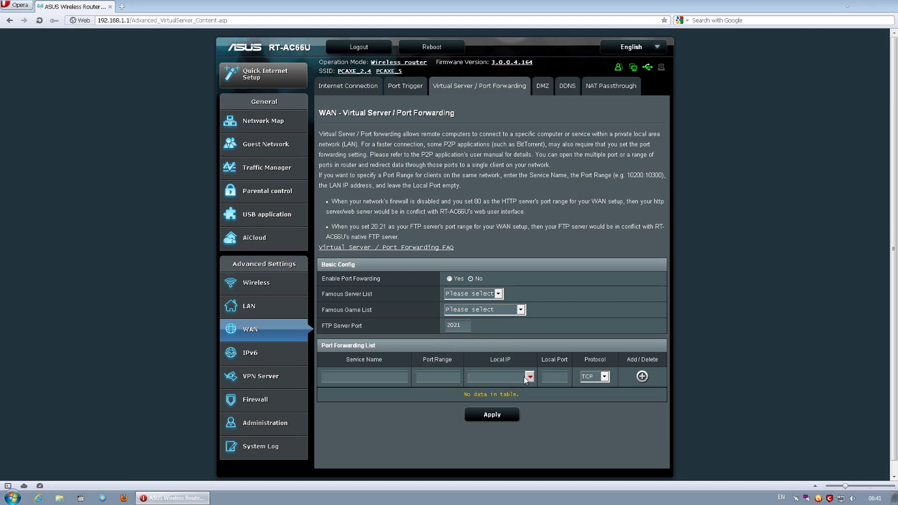
click(604, 377)
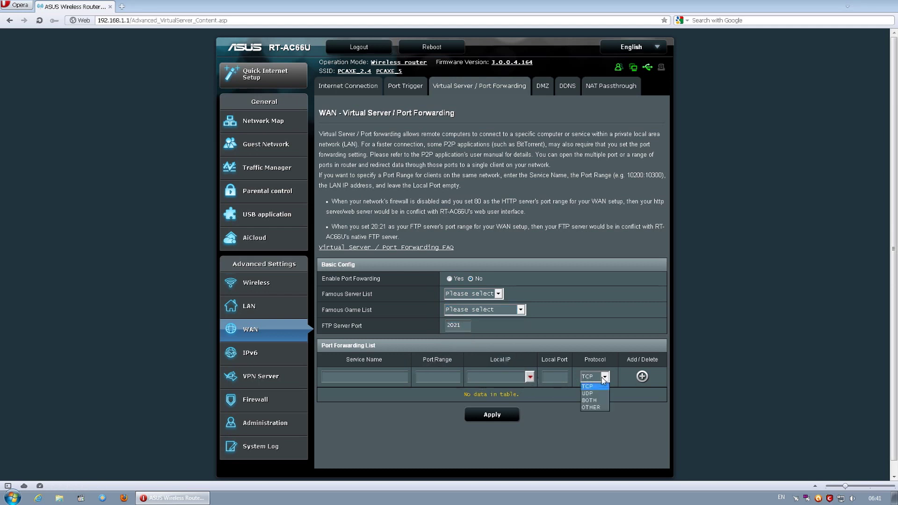
click(604, 380)
Examine the WAN DMZ, DDNS and NAT Passthrough pages, including the IPSec, RTSP and PPPoE relay options.
click(543, 88)
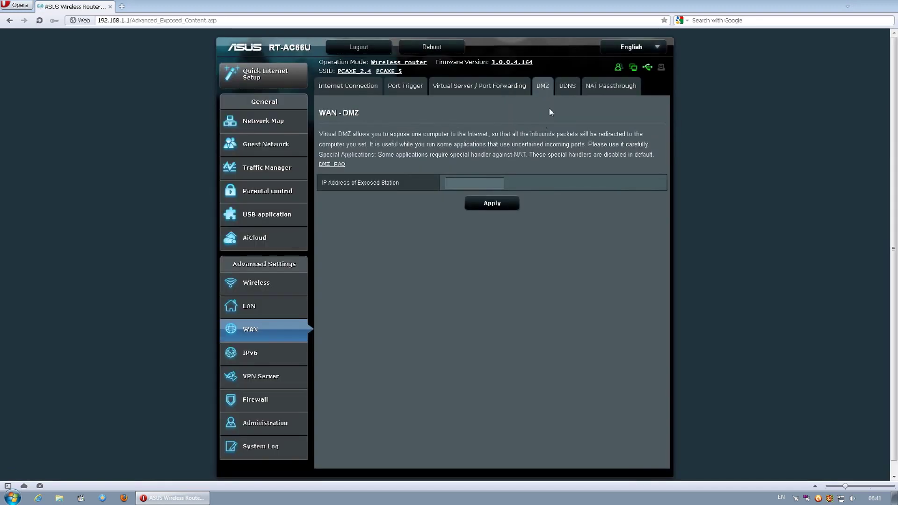
click(567, 89)
click(594, 90)
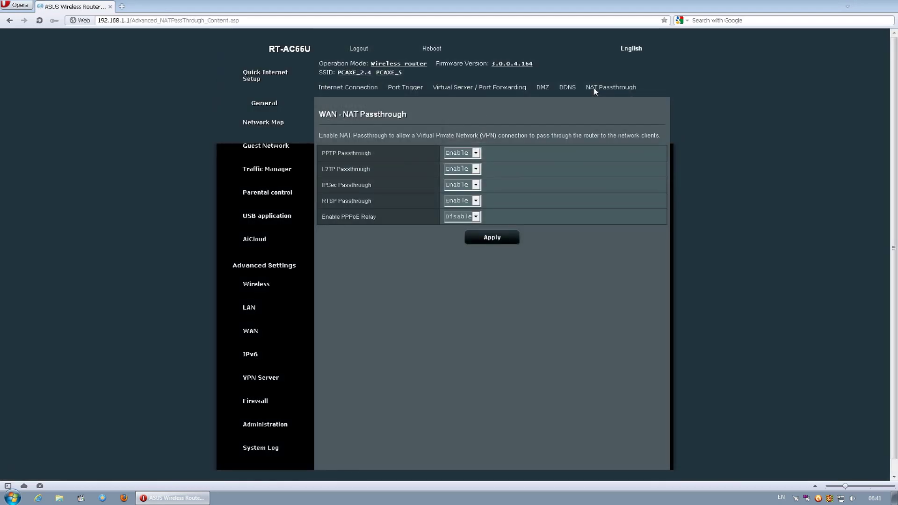
click(476, 184)
click(476, 199)
click(479, 211)
key(Tab)
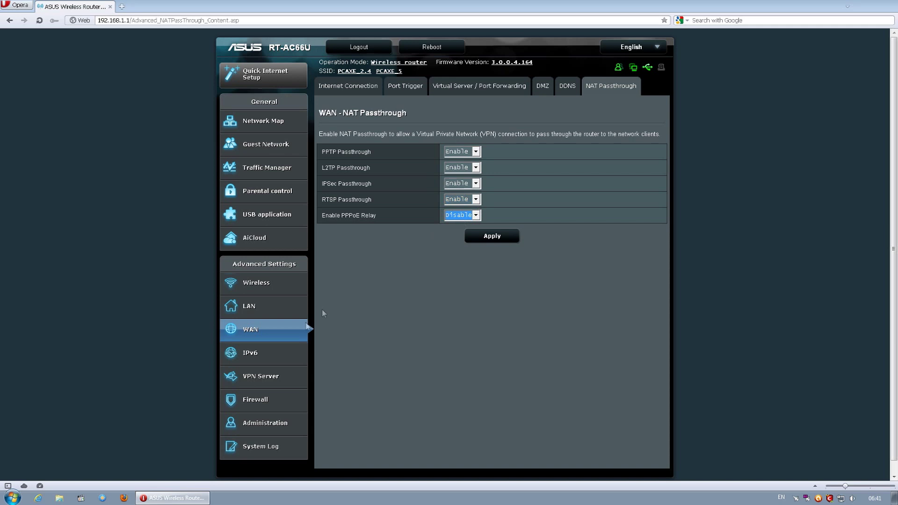
Examine the IPv6 settings, checking the connection types and the router advertisement choices.
click(271, 348)
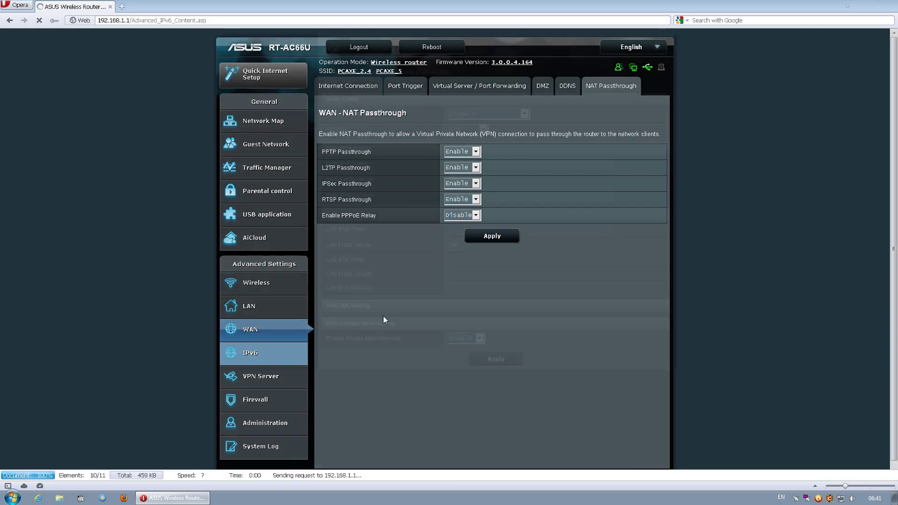
click(498, 178)
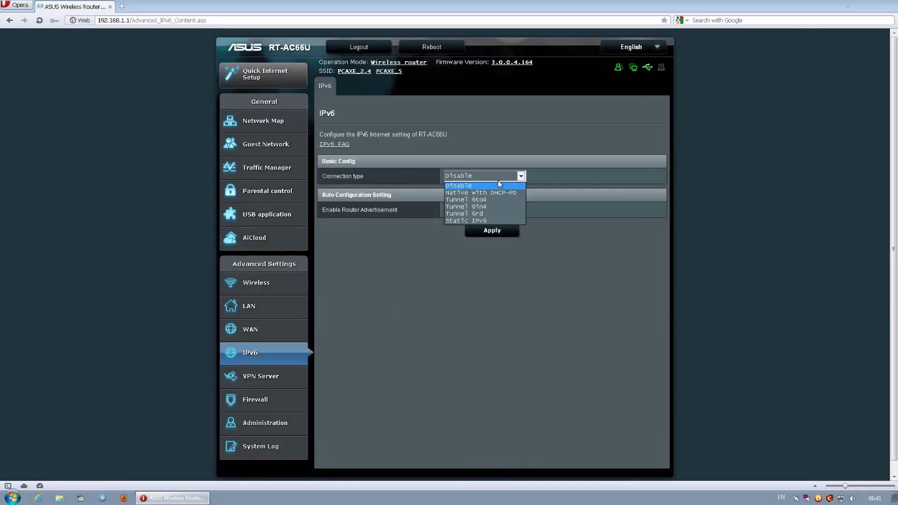
click(498, 185)
click(460, 210)
click(464, 218)
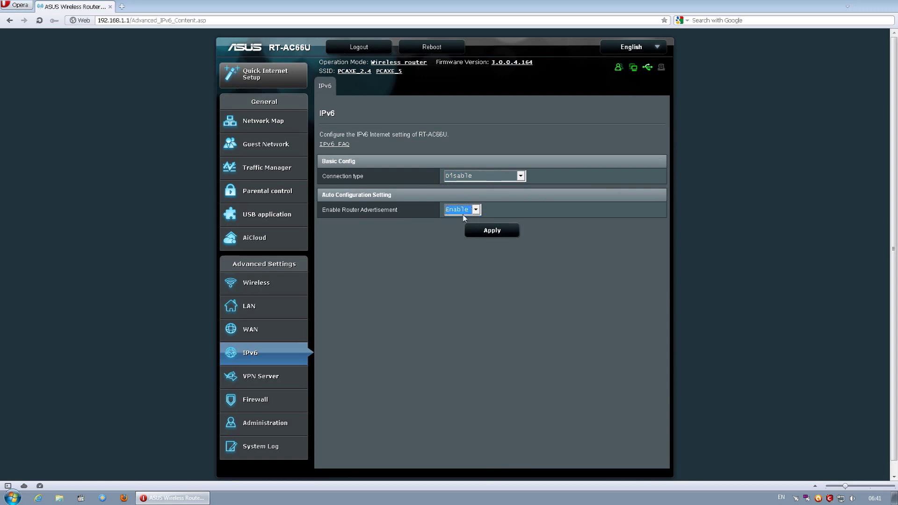
Examine the VPN Server basic configuration and the VPN Details page, including the broadcast support and authentication options.
click(280, 376)
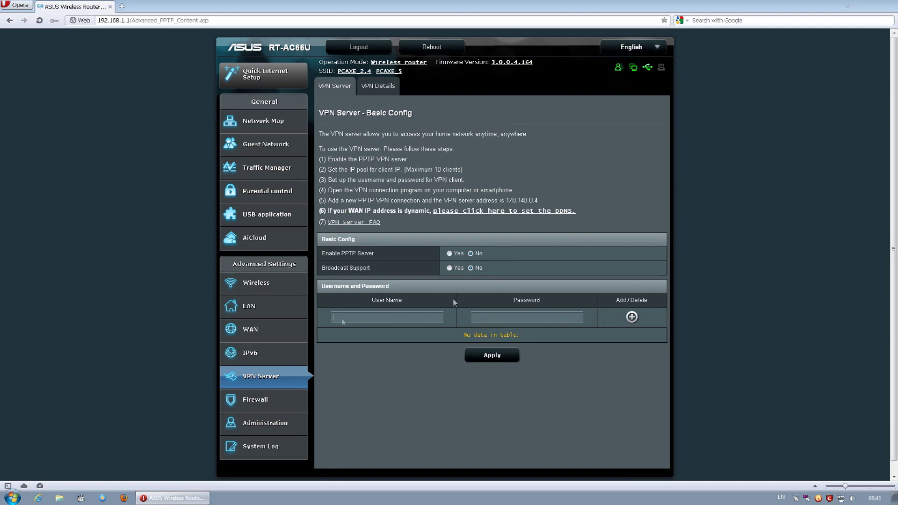
click(251, 402)
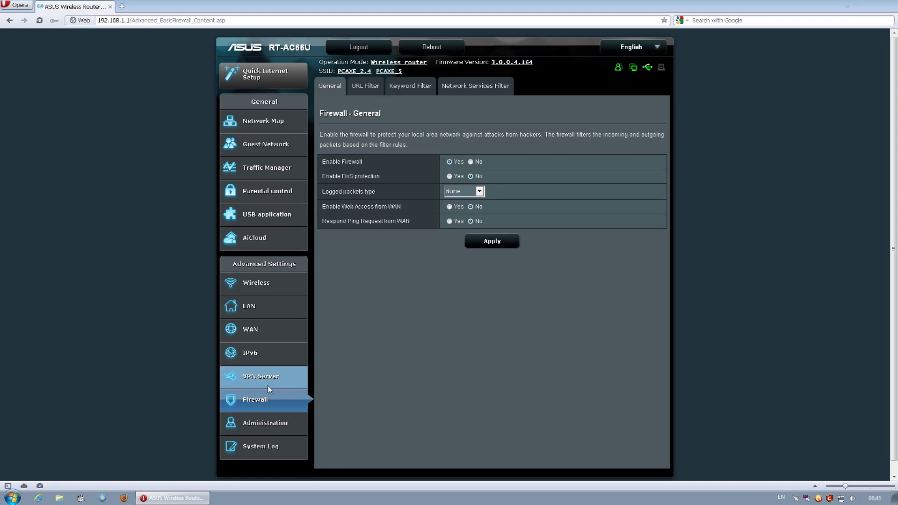
click(265, 379)
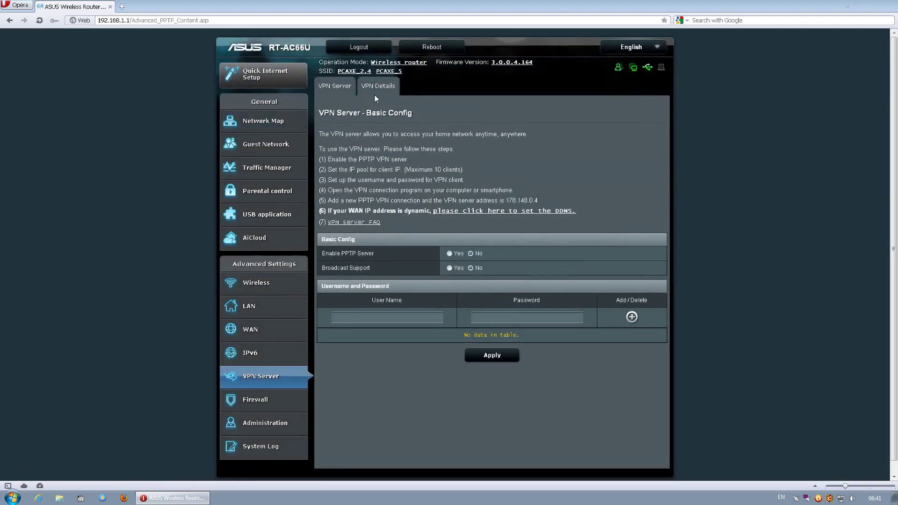
click(382, 89)
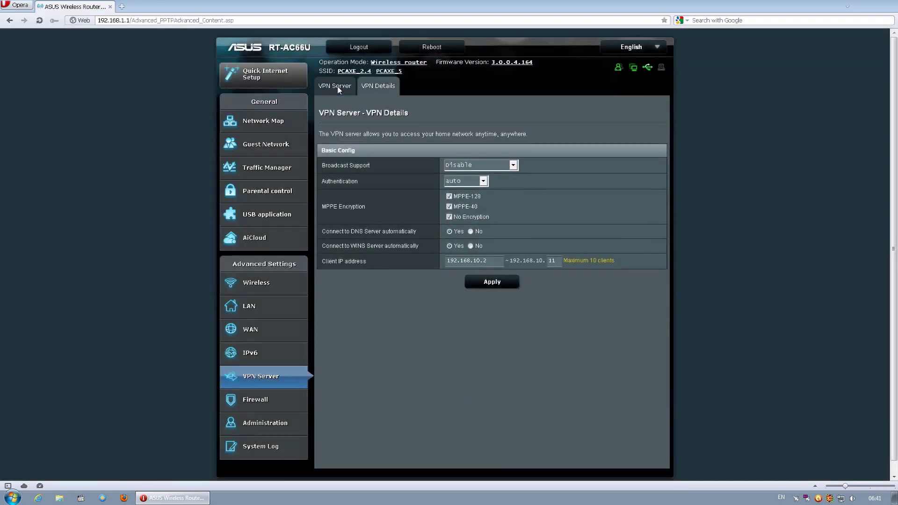
click(513, 165)
click(486, 172)
click(484, 181)
click(483, 181)
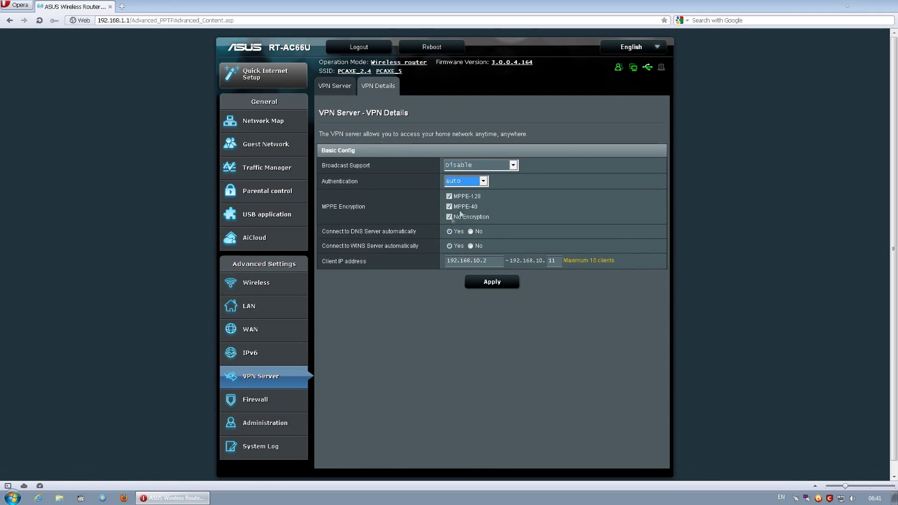
Examine the general Firewall settings, including the logged packets type options.
click(253, 398)
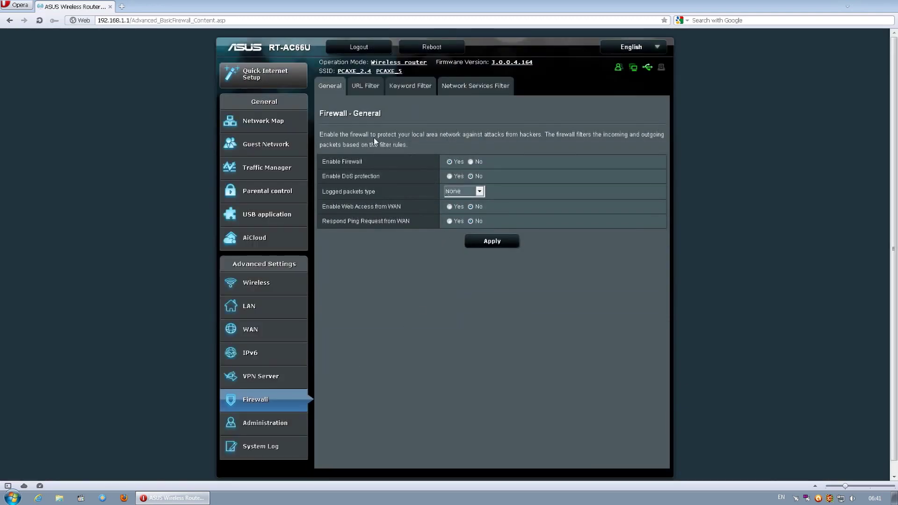
click(467, 194)
click(467, 196)
click(368, 90)
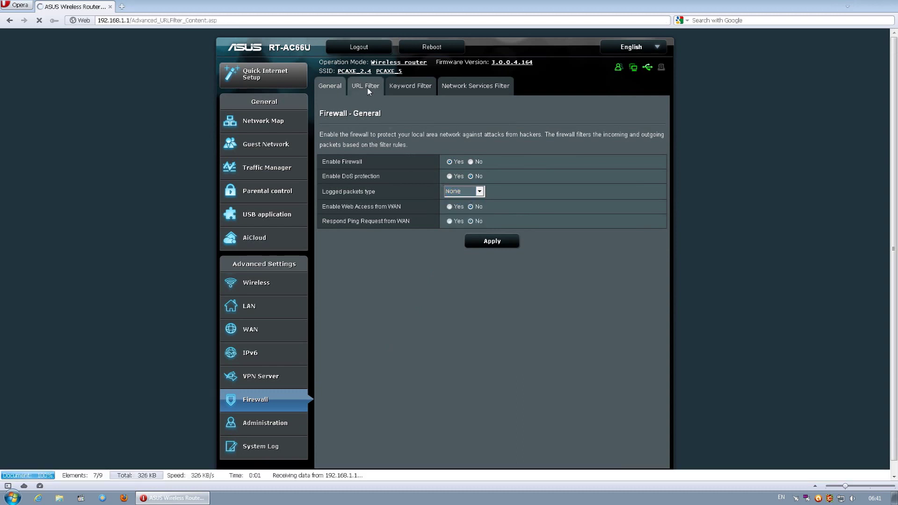
click(449, 175)
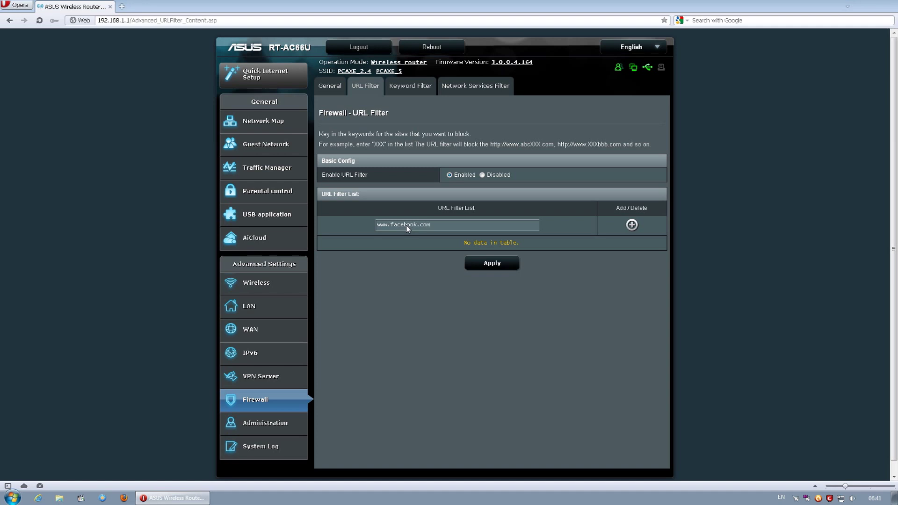
click(628, 228)
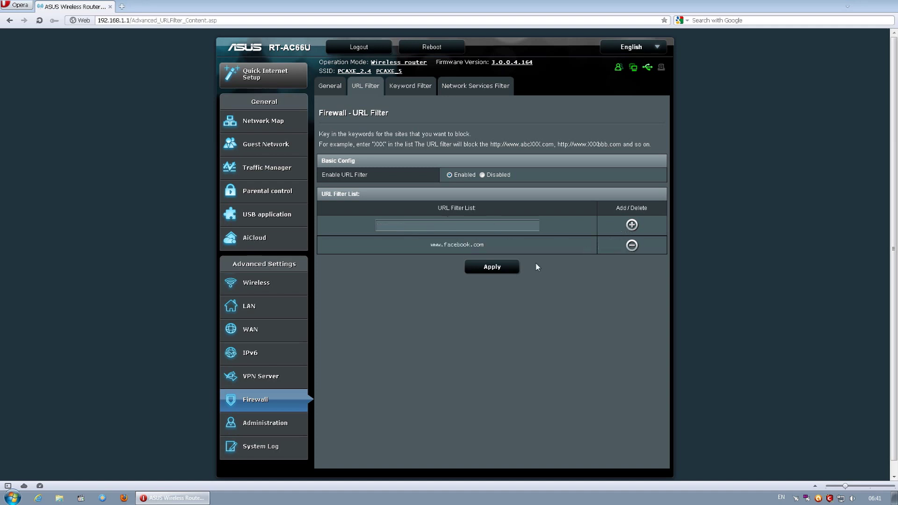
click(491, 271)
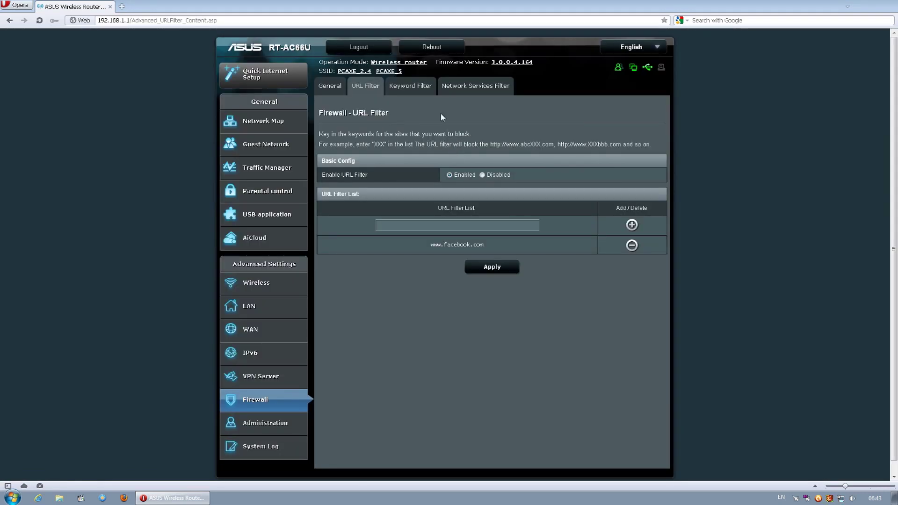
Examine the firewall's Keyword Filter and Network Services Filter pages, including the filter table type and well-known applications.
click(423, 90)
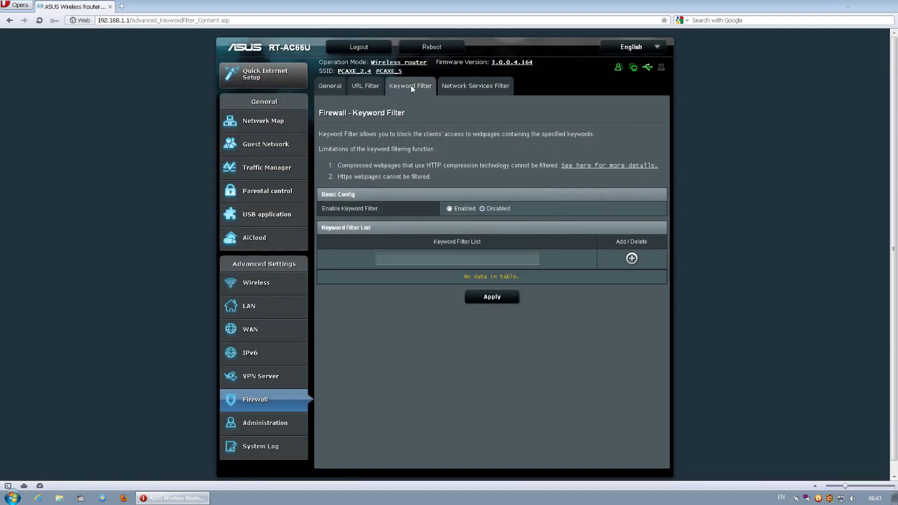
click(465, 85)
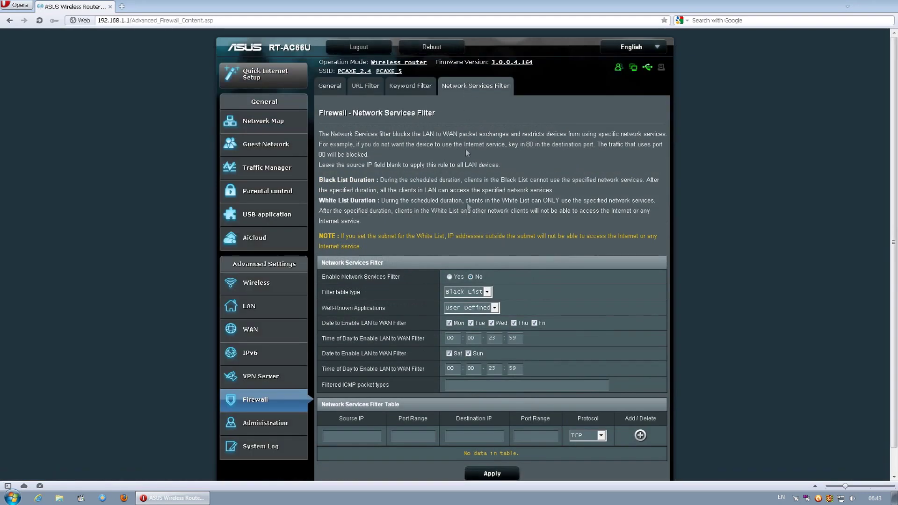
click(487, 291)
click(489, 298)
key(Tab)
scroll(456, 418, down, 1)
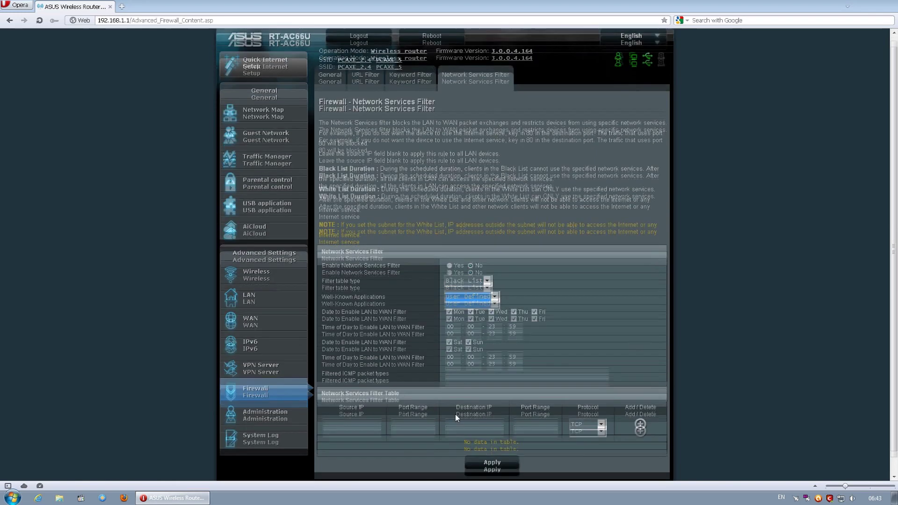
In the Administration system settings, set the time zone to (GMT+01:00) Belgrade, Bratislava, Budapest, check the authentication methods and apply.
click(295, 396)
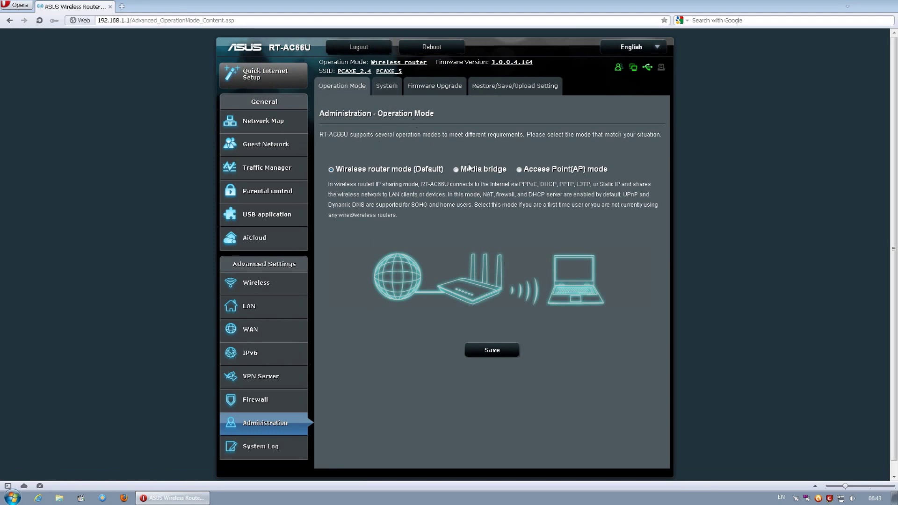
click(397, 89)
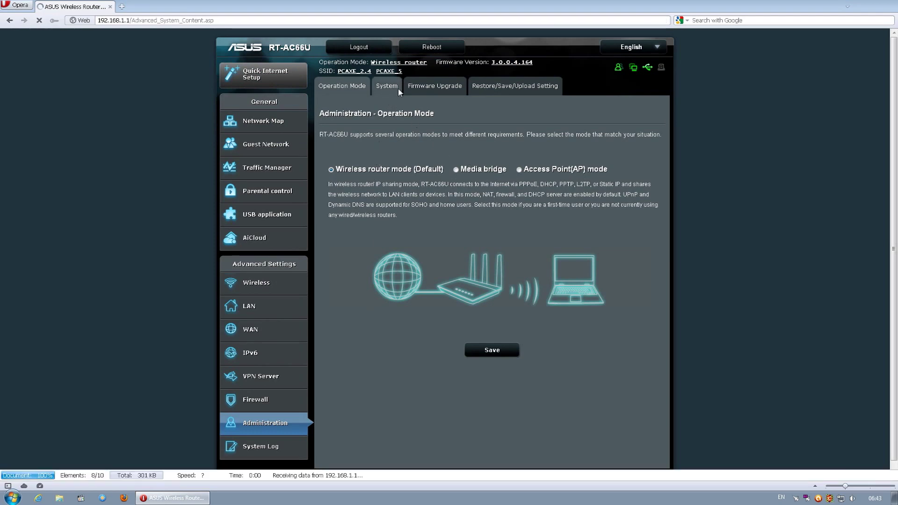
click(637, 247)
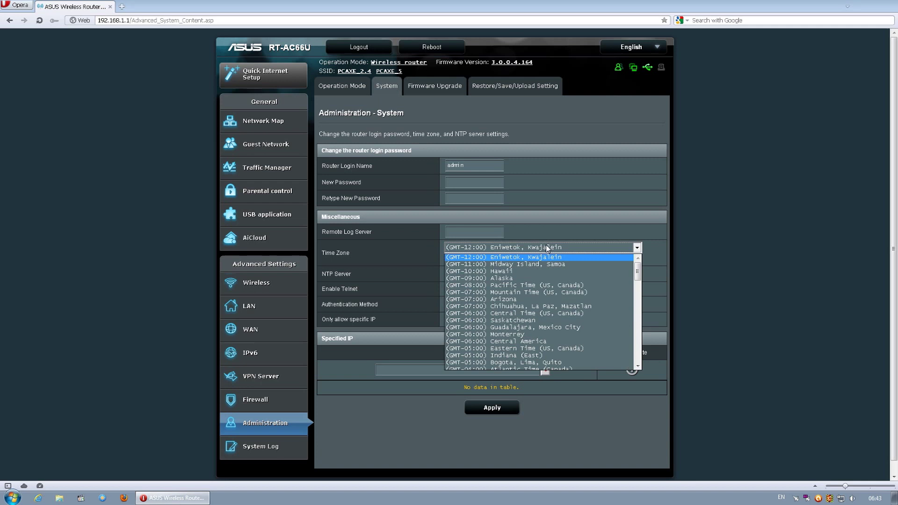
drag(638, 261, 639, 291)
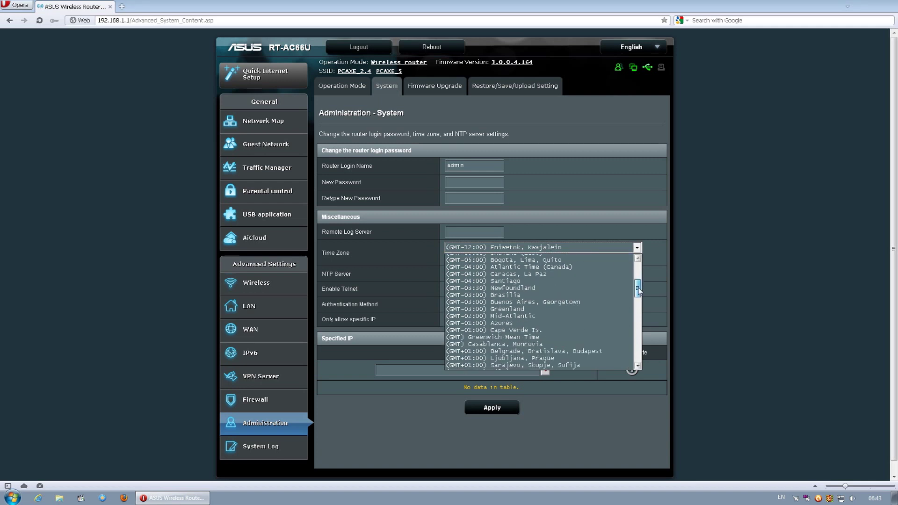
click(568, 354)
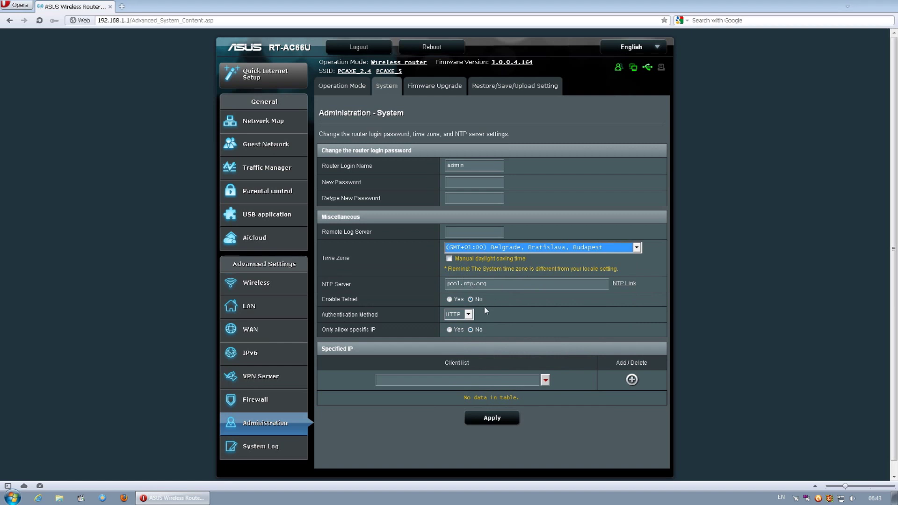
click(468, 314)
click(468, 314)
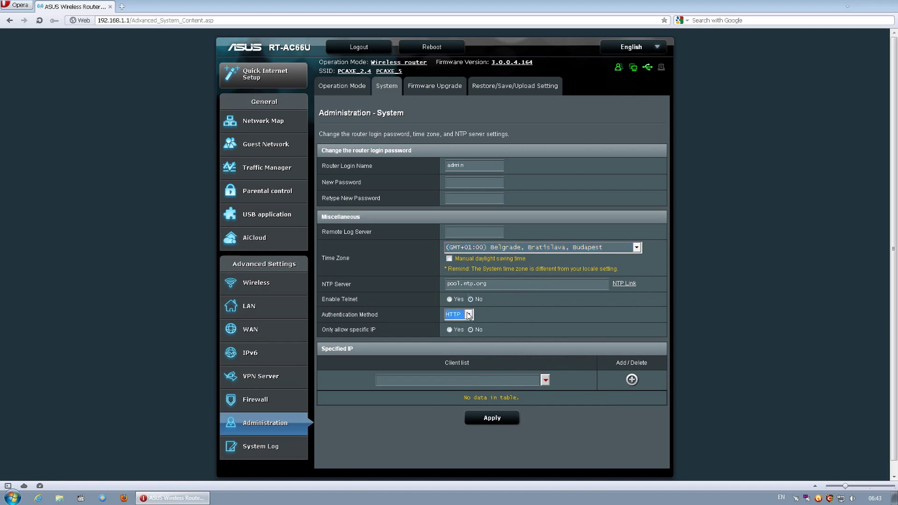
click(486, 418)
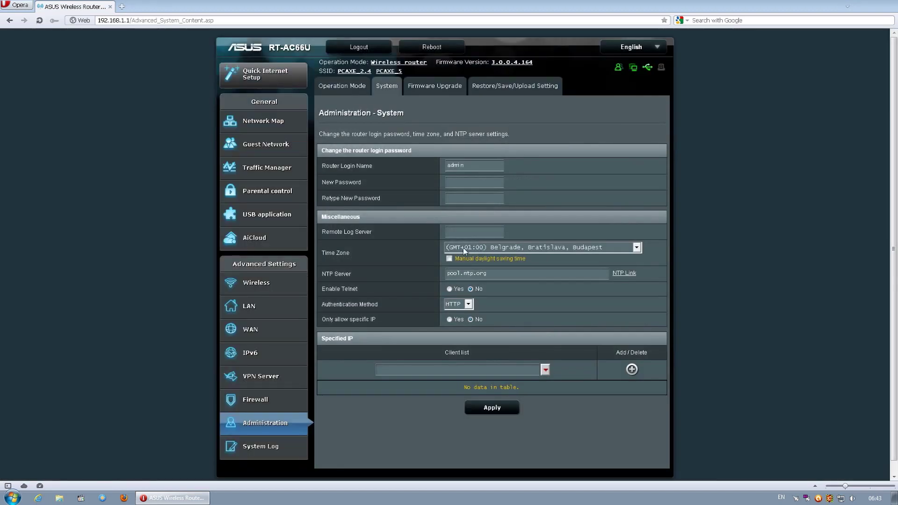
Check for a newer router firmware version, and view the Restore/Save/Upload Setting page.
click(431, 90)
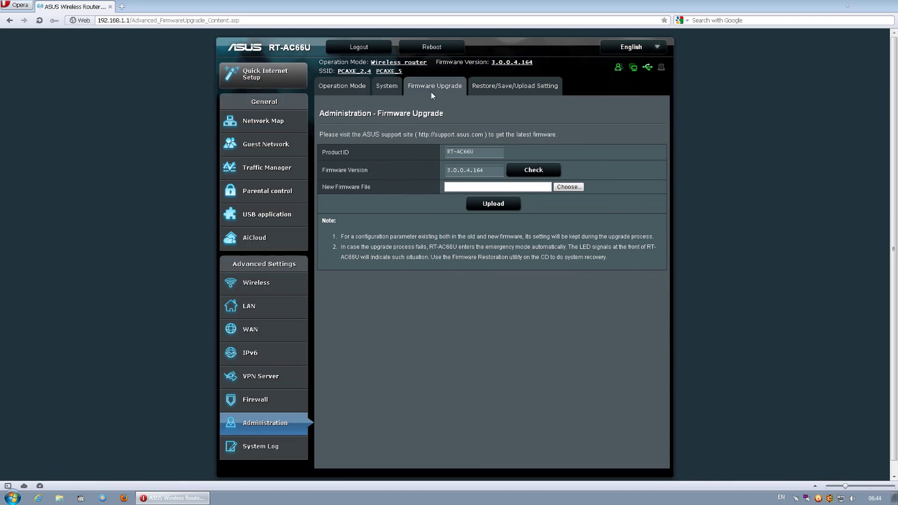
click(536, 171)
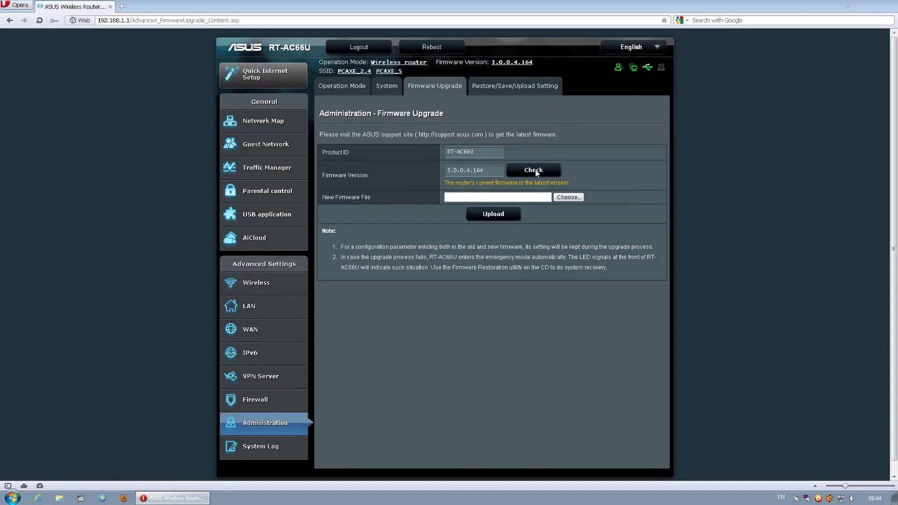
click(510, 92)
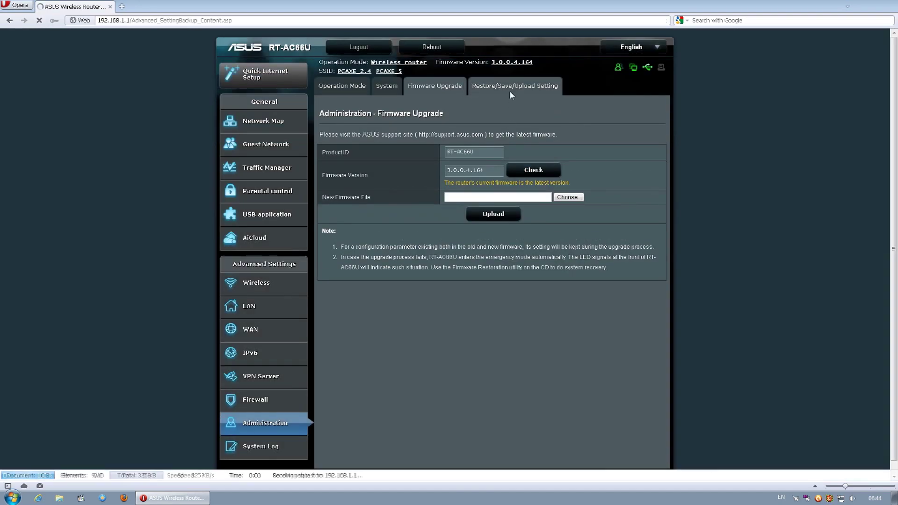
Examine the System Log's general log, DHCP leases and wireless log.
click(285, 437)
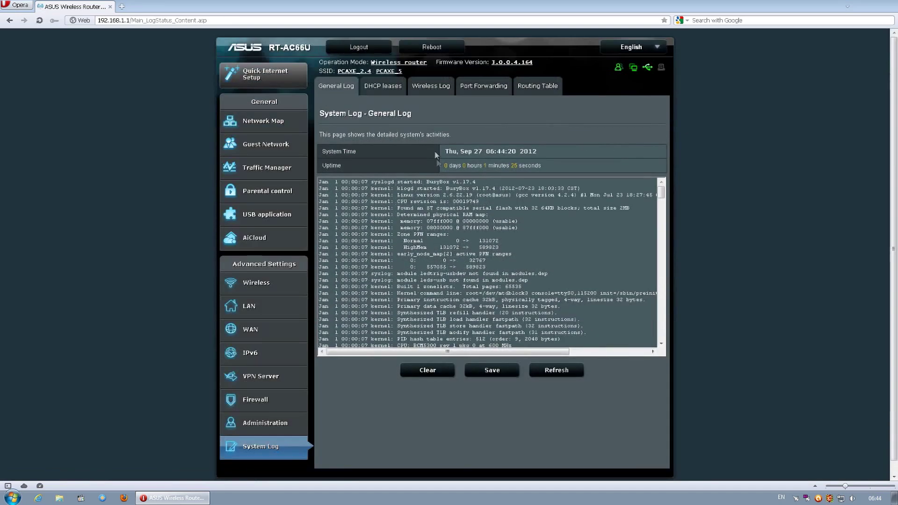
click(388, 89)
click(435, 89)
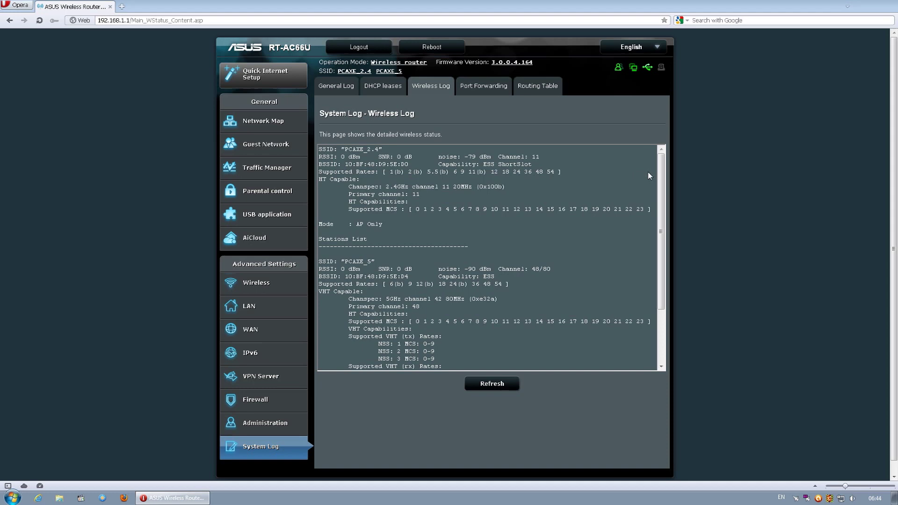
Examine the rest of the wireless log and the System Log's Port Forwarding and Routing Table pages.
drag(660, 177, 663, 248)
click(504, 87)
click(533, 89)
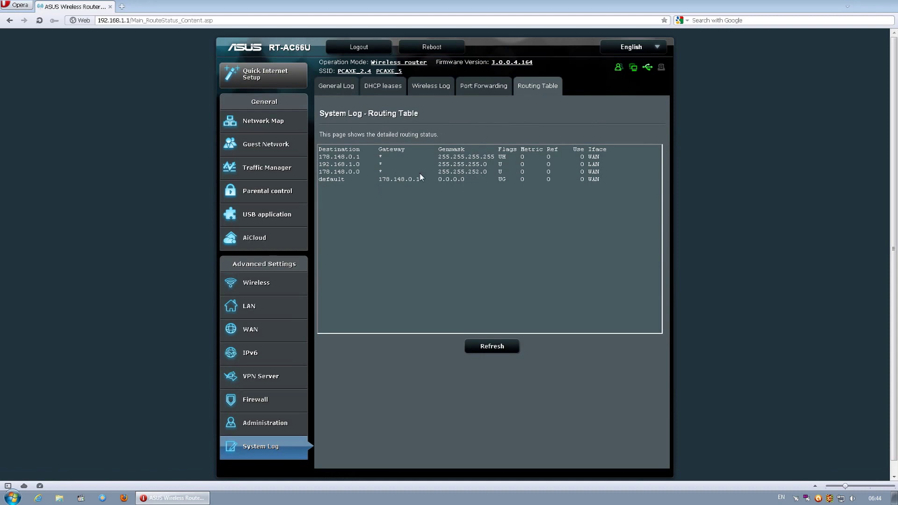
Open Download Master from the USB applications and examine its General settings, including the Immediately and Scheduled times download schedule options.
click(265, 215)
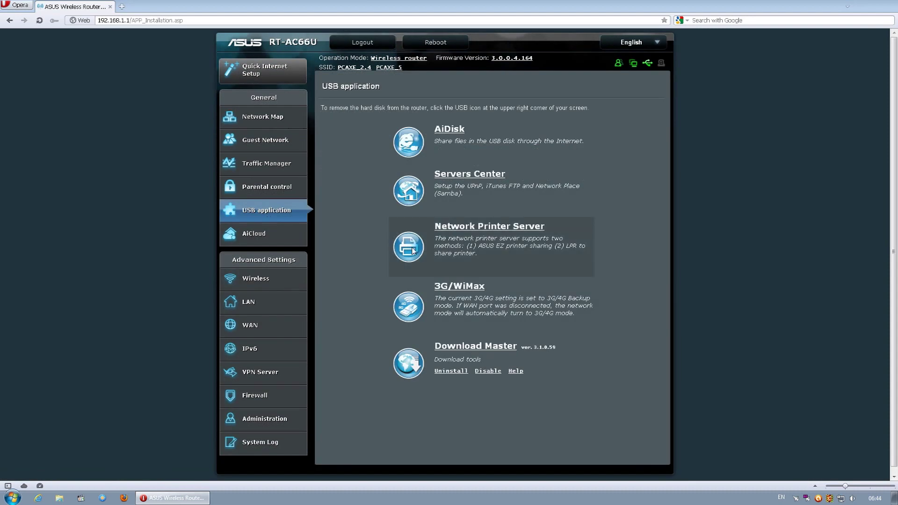
click(460, 348)
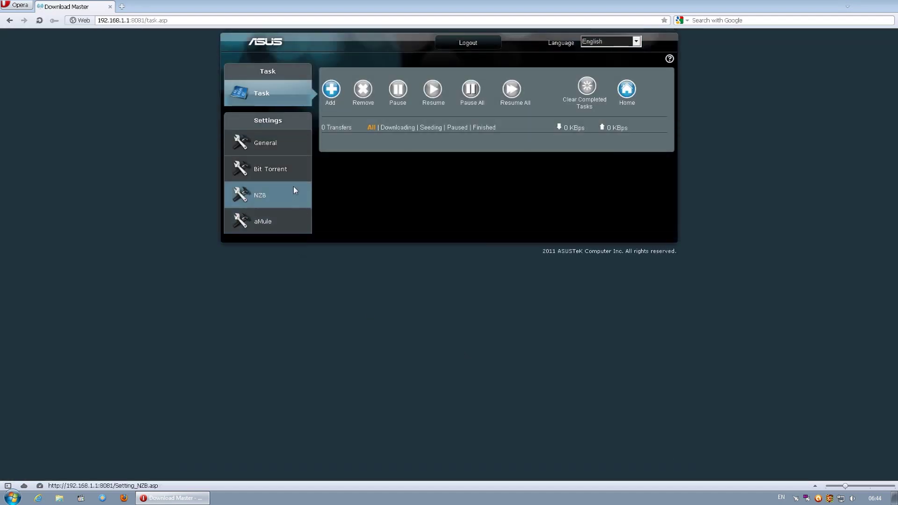
click(279, 146)
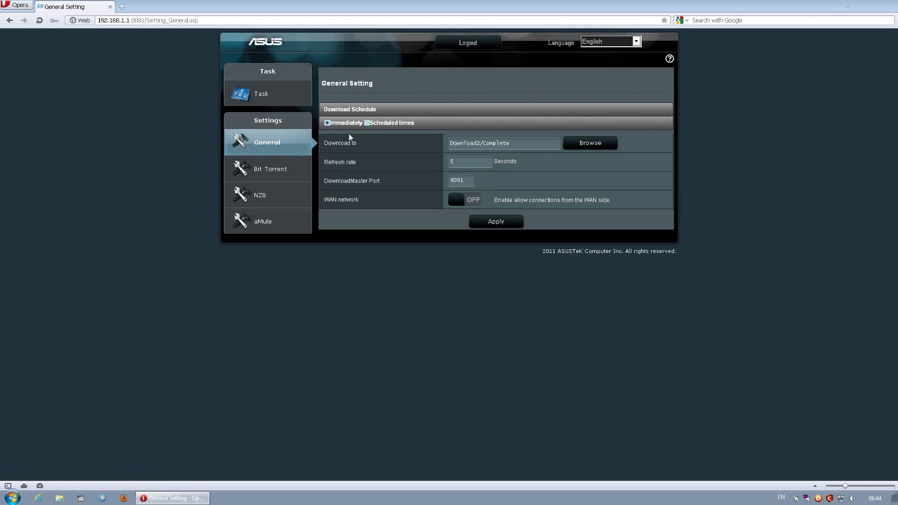
click(367, 123)
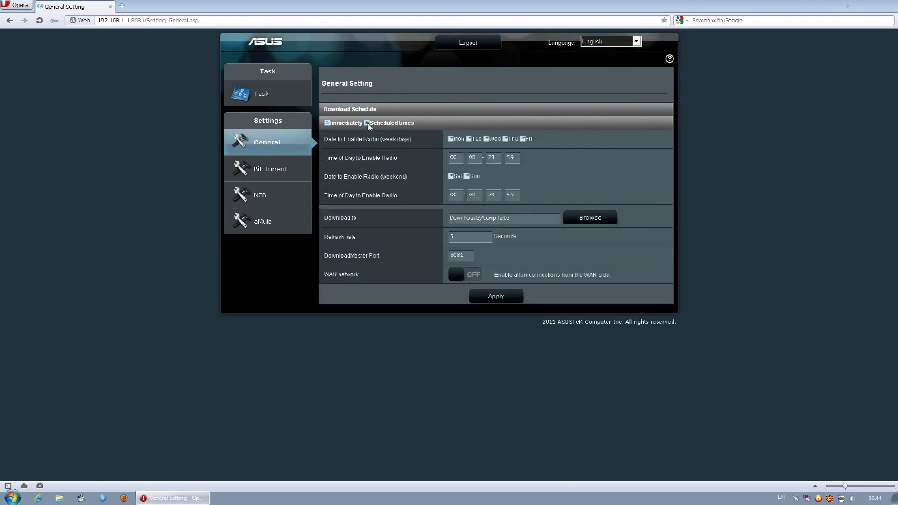
click(327, 124)
Examine Download Master's BitTorrent settings, including the available protocol encryption options.
click(284, 165)
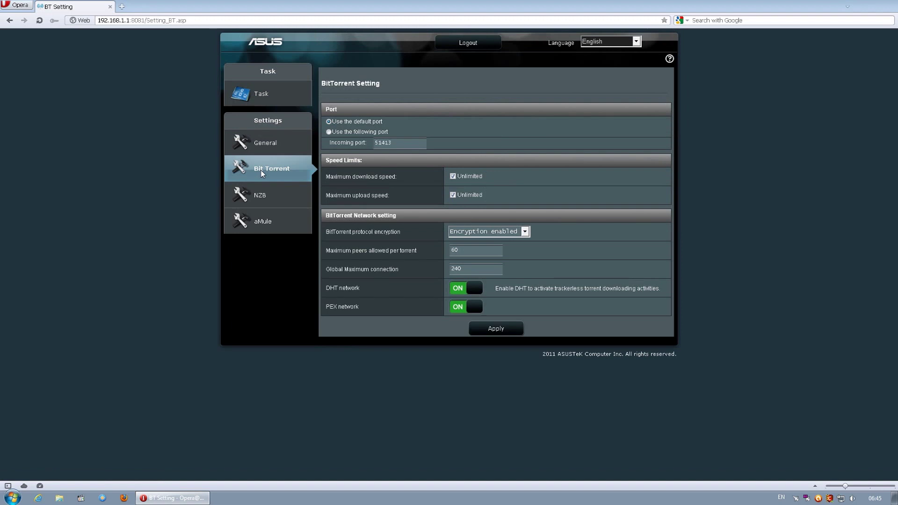
click(467, 232)
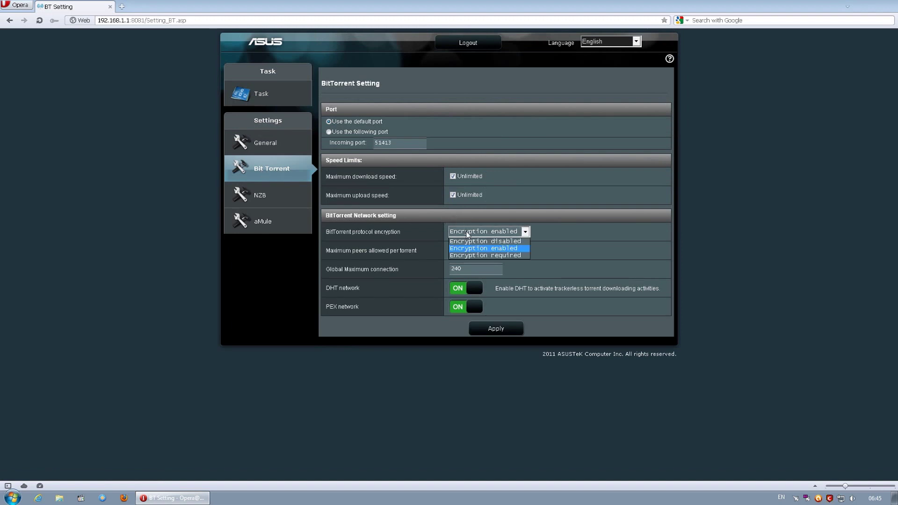
click(467, 233)
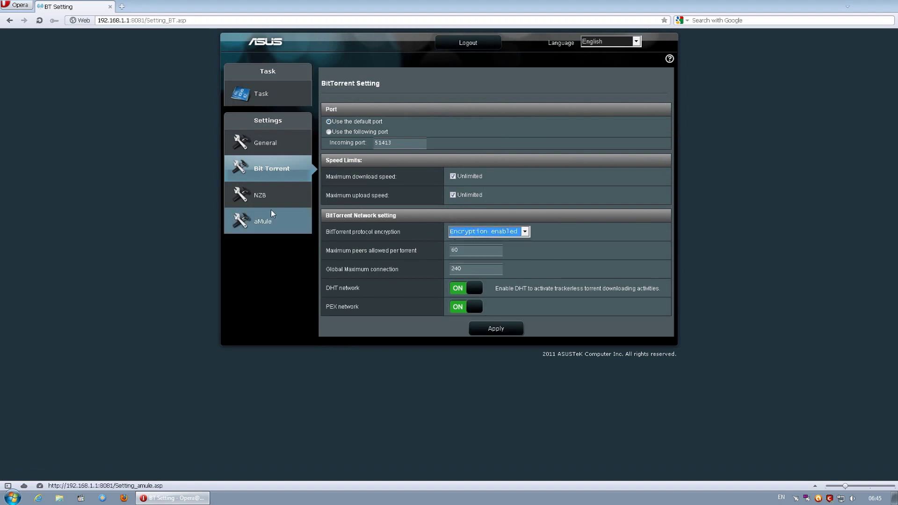
Examine Download Master's NZB and aMule settings and return to its task list.
click(267, 197)
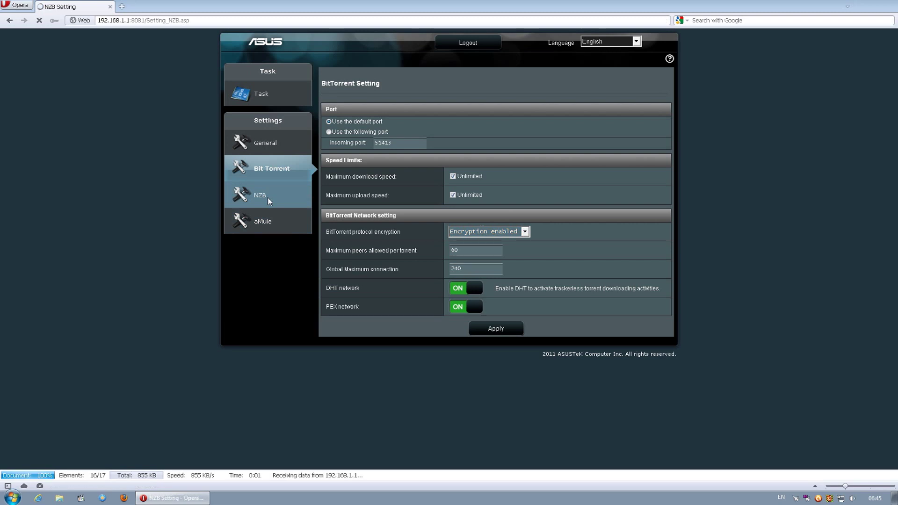
scroll(268, 197, down, 5)
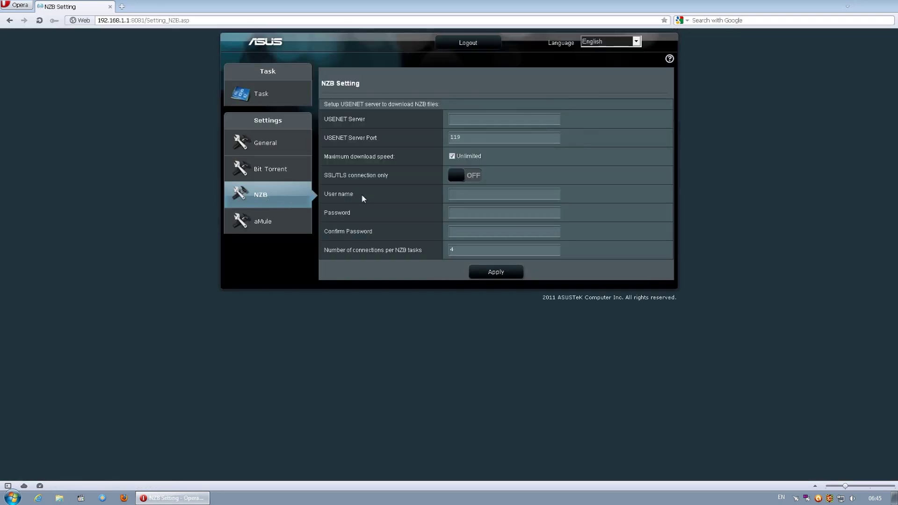
click(290, 220)
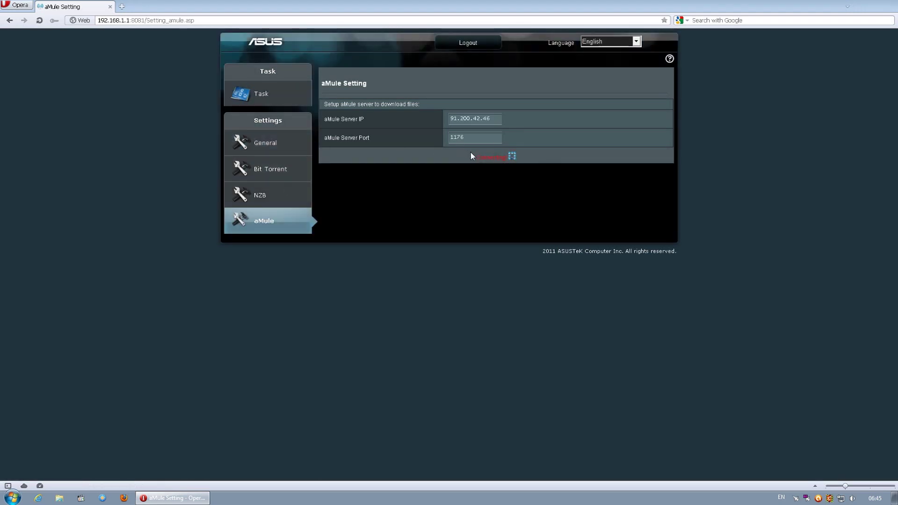
click(276, 94)
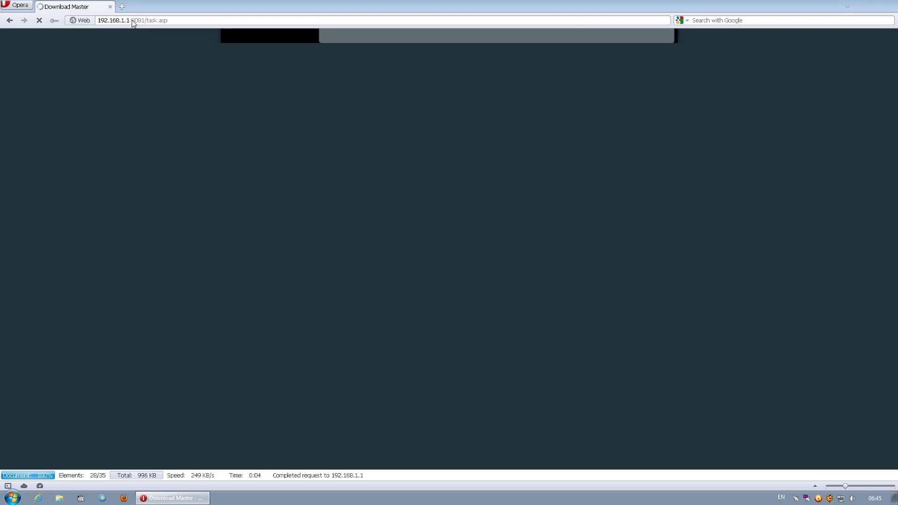
Leave Download Master and load the router's main page at 192.168.1.1.
click(130, 20)
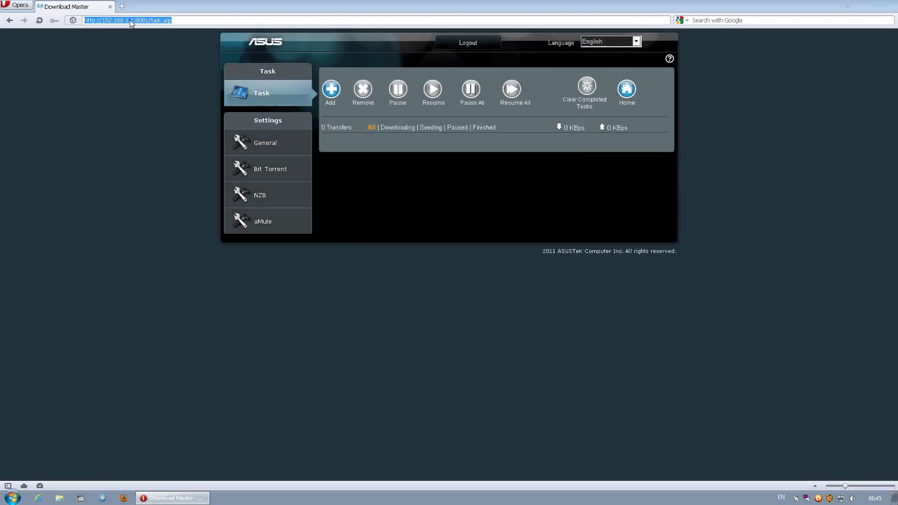
text(192.168.1.1)
key(Return)
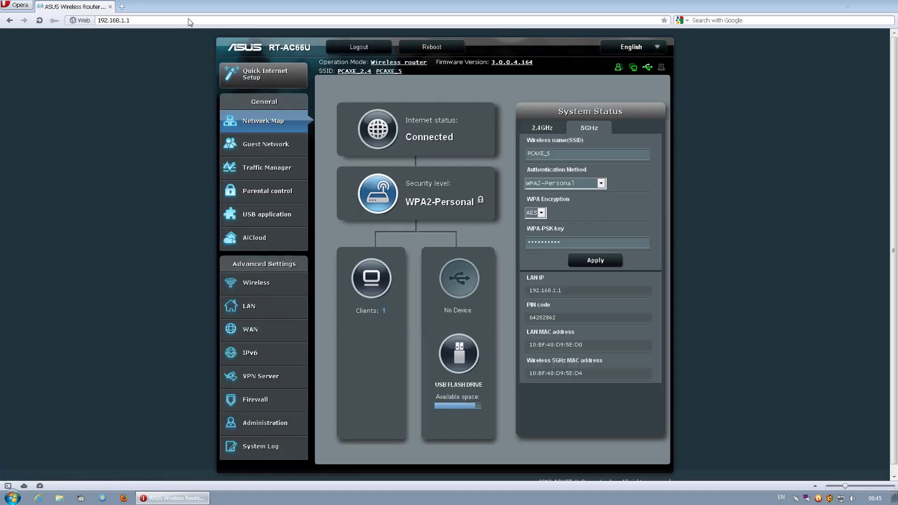
Examine the Network Printer Server page and the 3G/WiMax USB modem settings among the USB applications.
click(251, 212)
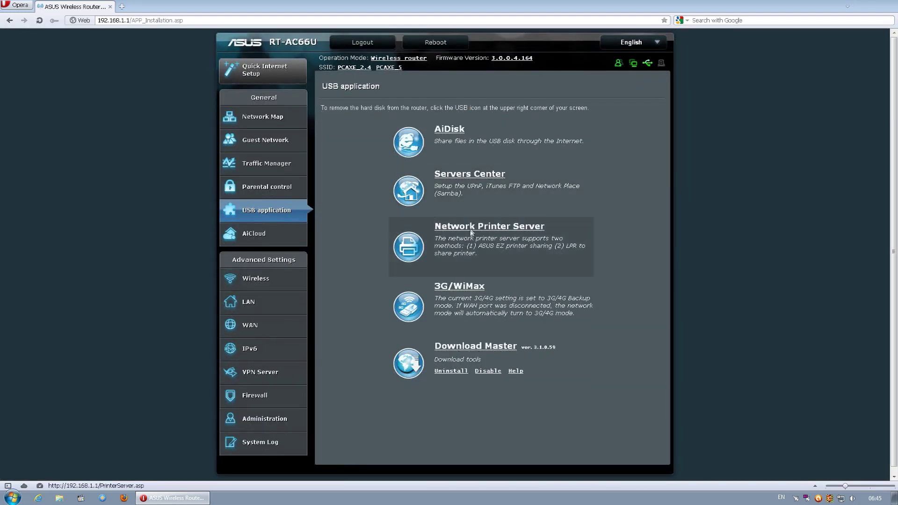
click(472, 227)
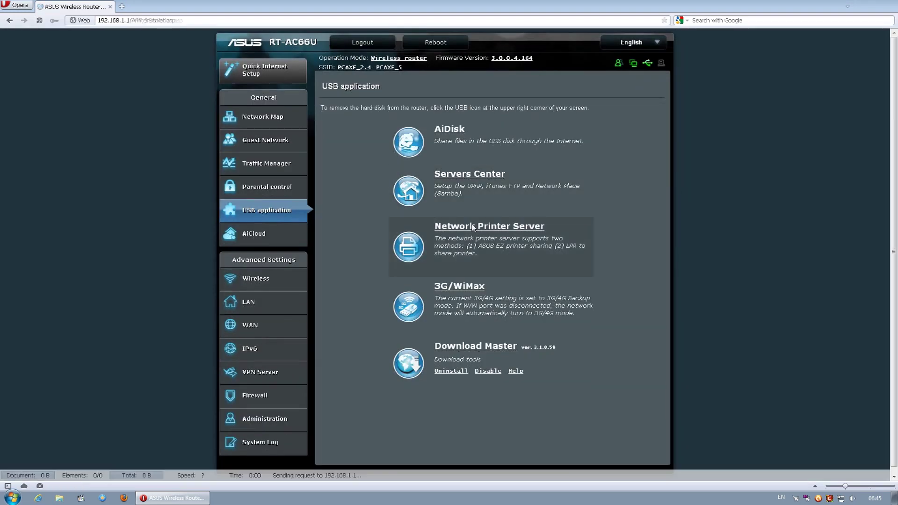
click(274, 214)
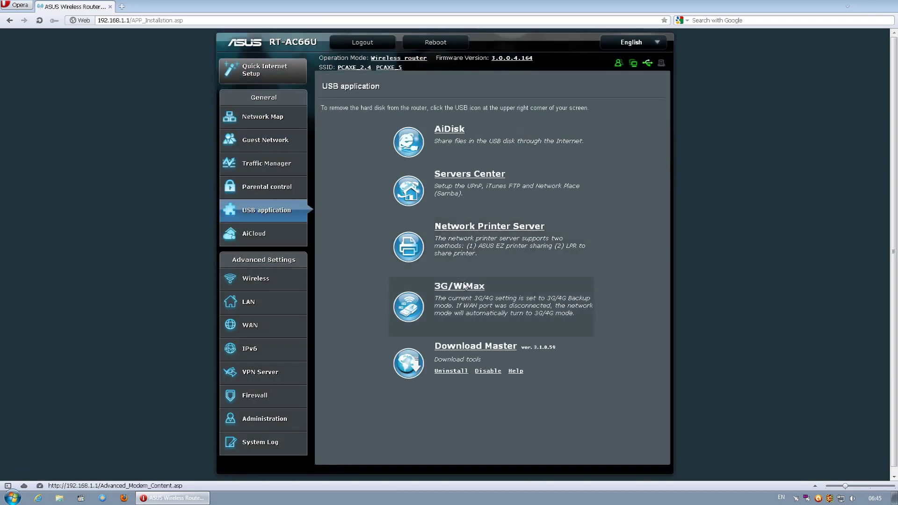
click(465, 287)
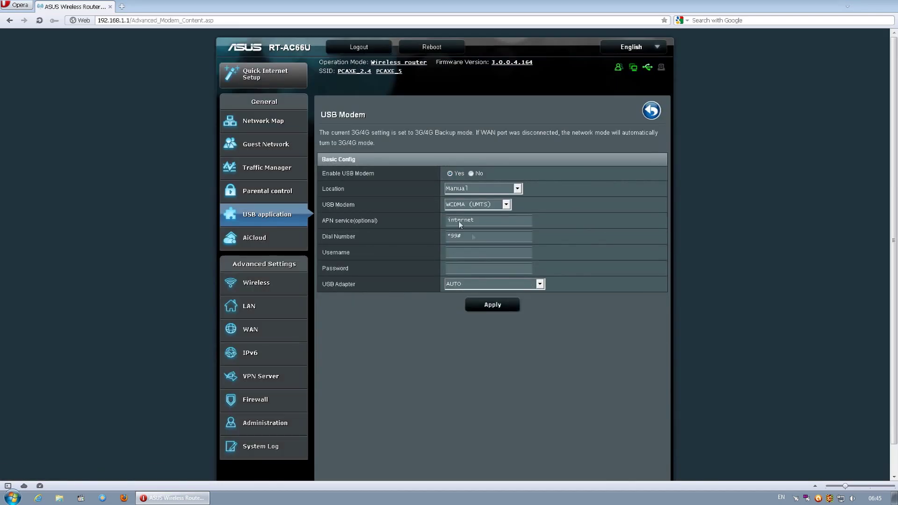